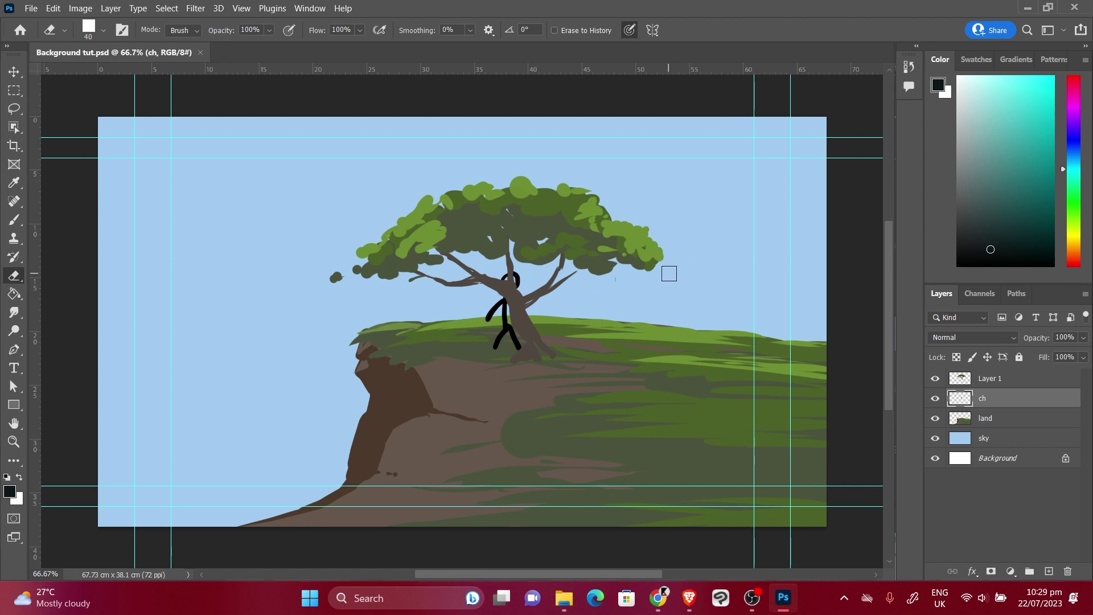
# Scroll and pan around the Background tut.psd canvas to inspect the sky, cliff, tree and figure.
pyautogui.scroll(-3, 669, 274)
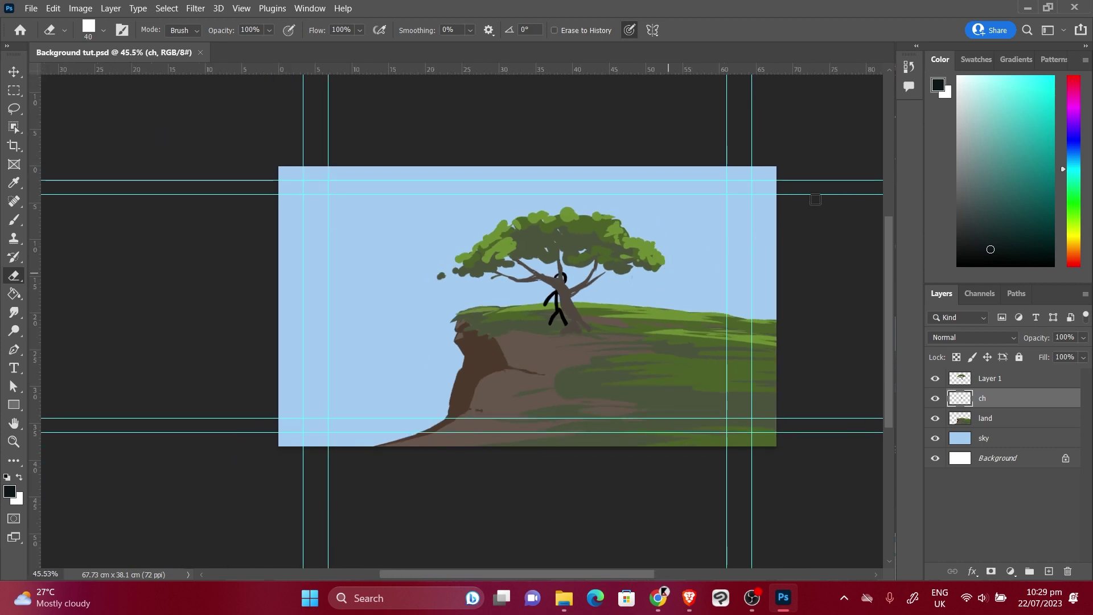
pyautogui.scroll(-2, 816, 199)
pyautogui.hscroll(1, 711, 262)
pyautogui.scroll(2, 683, 285)
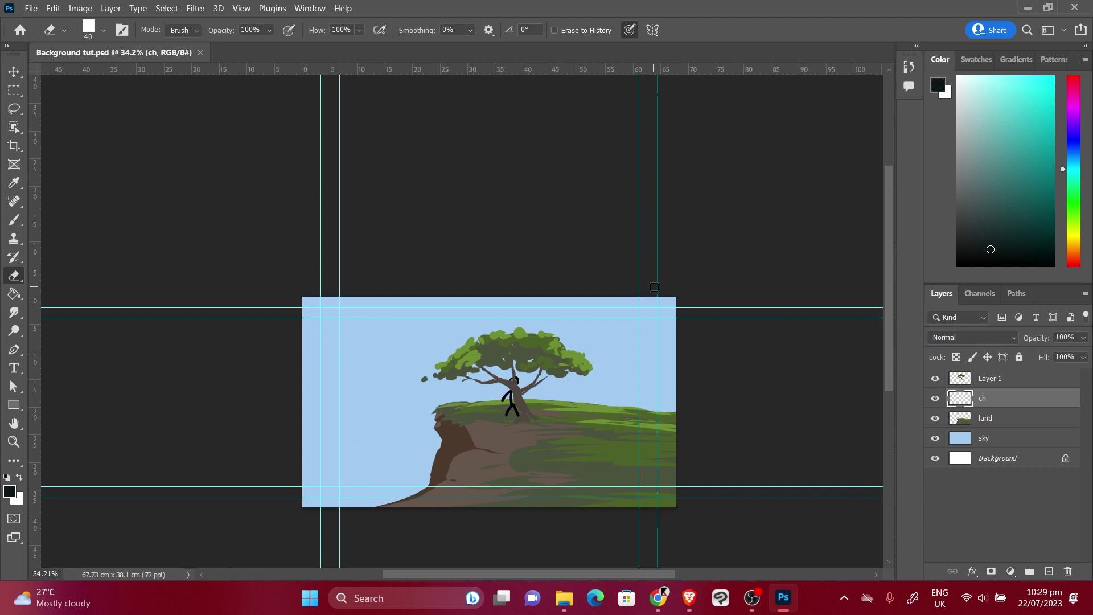
pyautogui.scroll(2, 656, 303)
pyautogui.scroll(-1, 654, 300)
pyautogui.scroll(1, 637, 293)
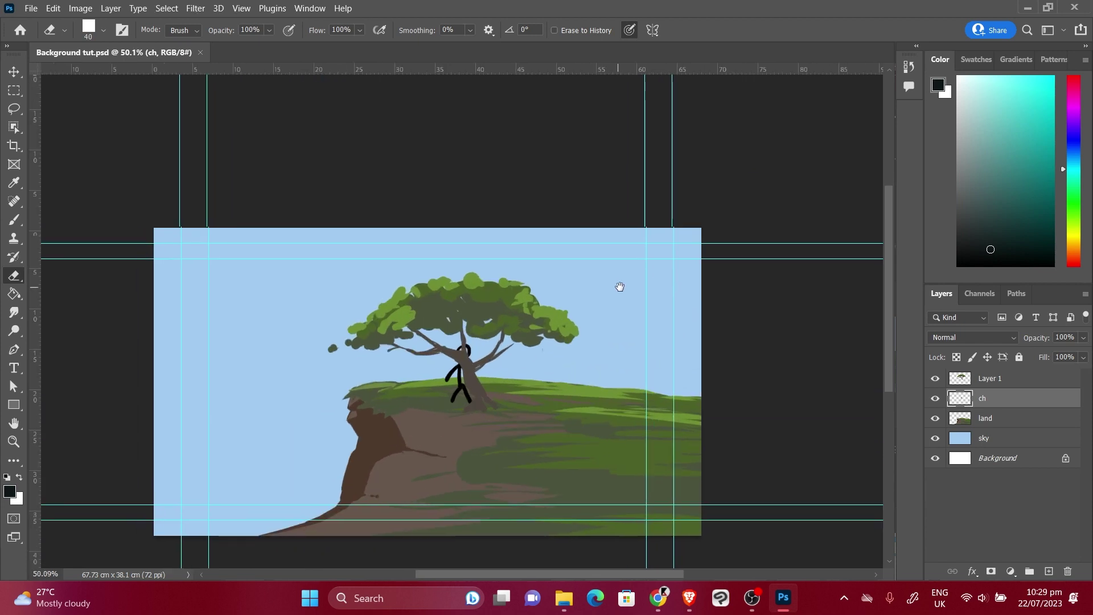
pyautogui.moveTo(620, 285); pyautogui.dragTo(630, 258)
pyautogui.scroll(-1, 673, 298)
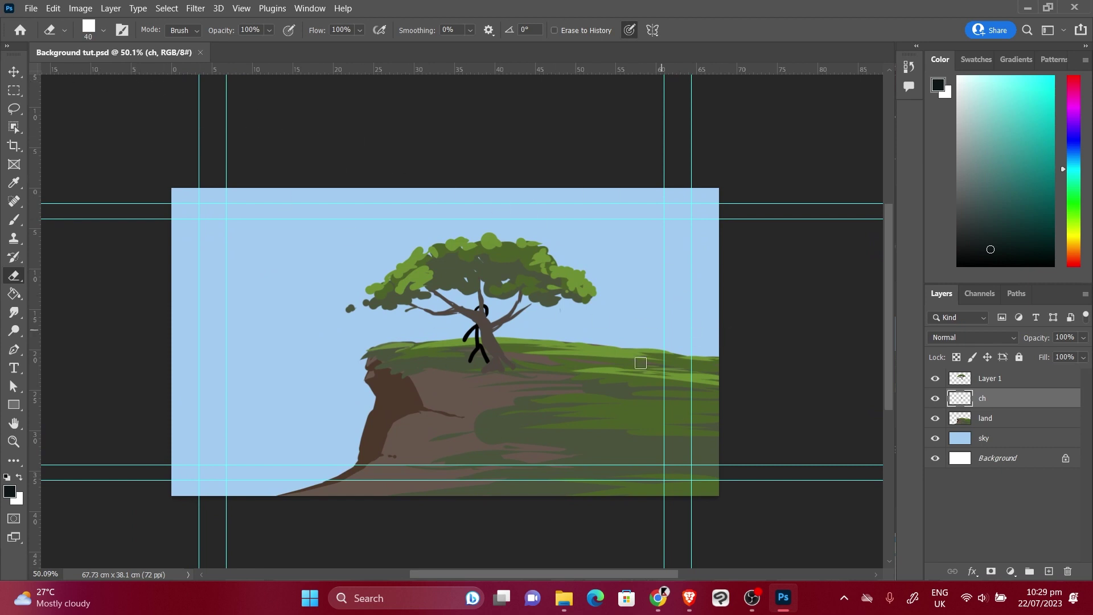
pyautogui.moveTo(481, 329)
pyautogui.mouseDown()
pyautogui.moveTo(518, 314)
pyautogui.moveTo(547, 323)
pyautogui.mouseUp()
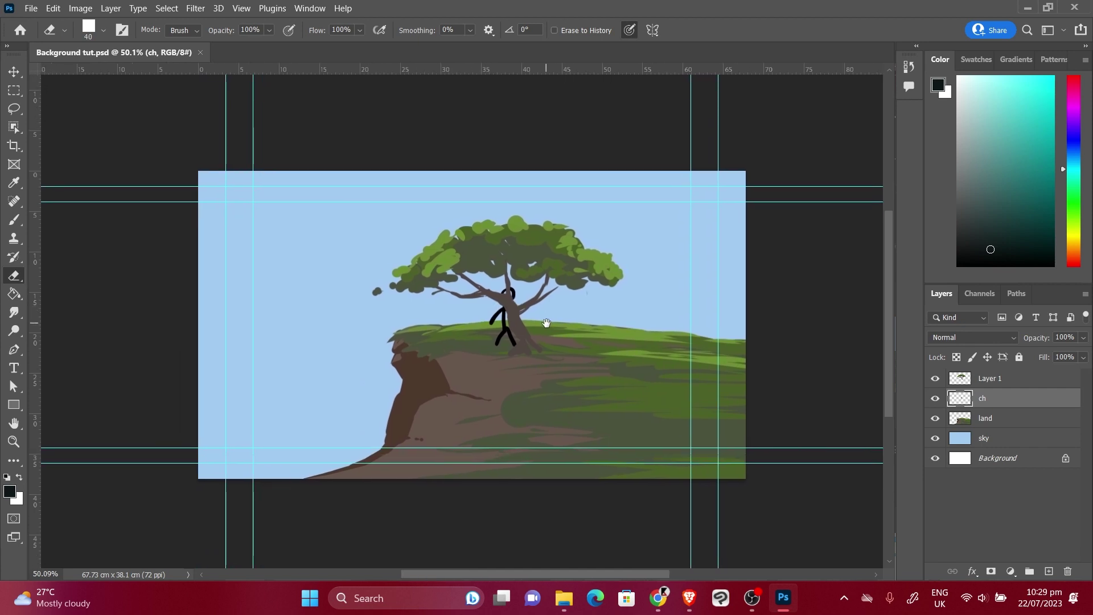
# Minimize Photoshop and launch Adobe Animate 2022 from the Windows search Recent list.
pyautogui.click(1028, 8)
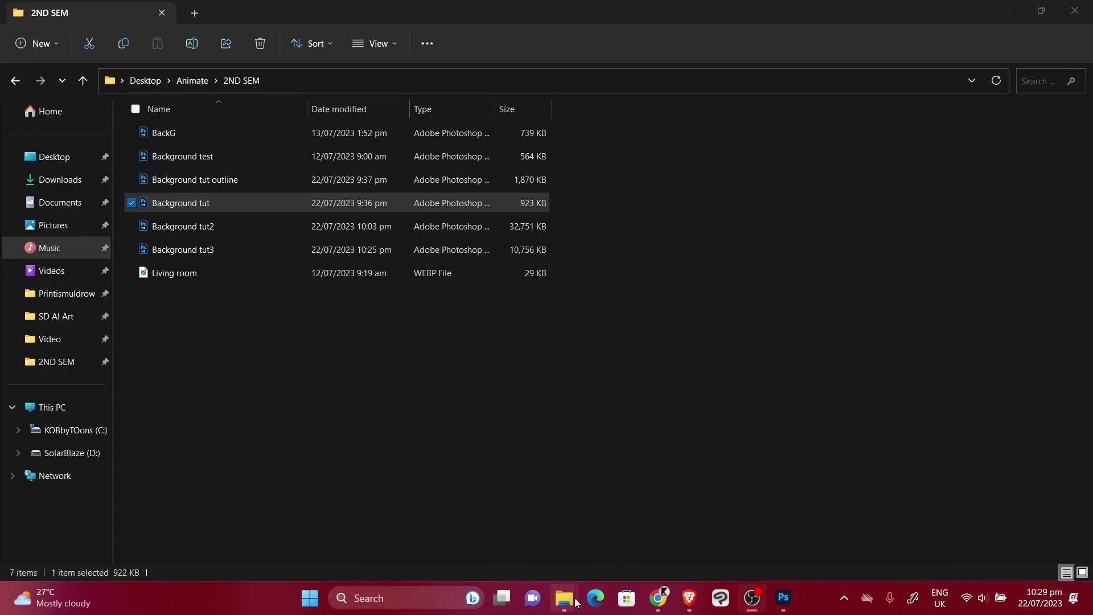
pyautogui.click(408, 592)
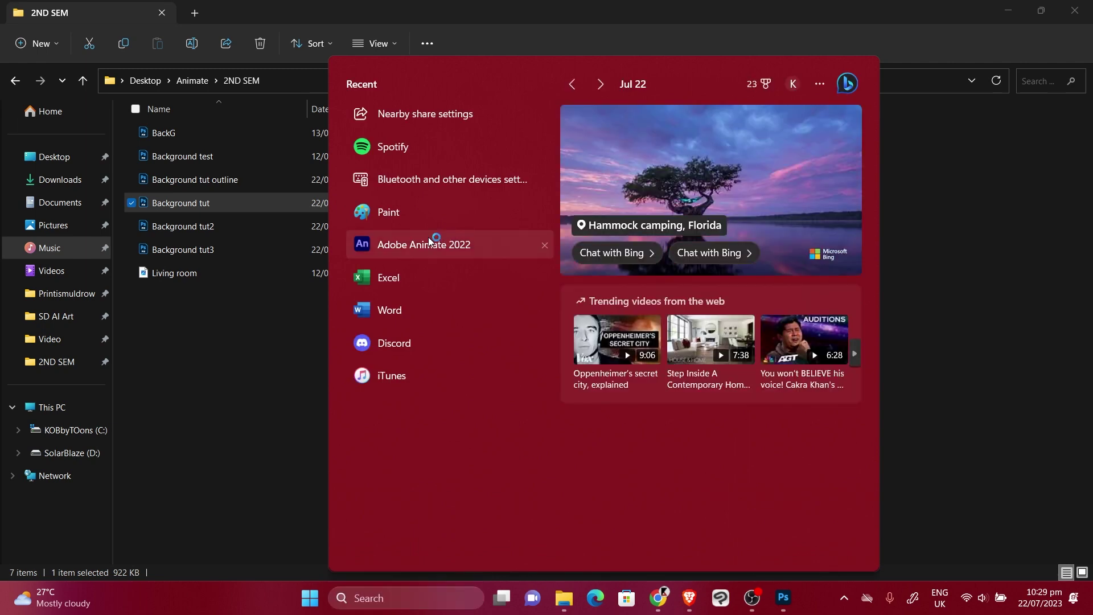
pyautogui.click(429, 239)
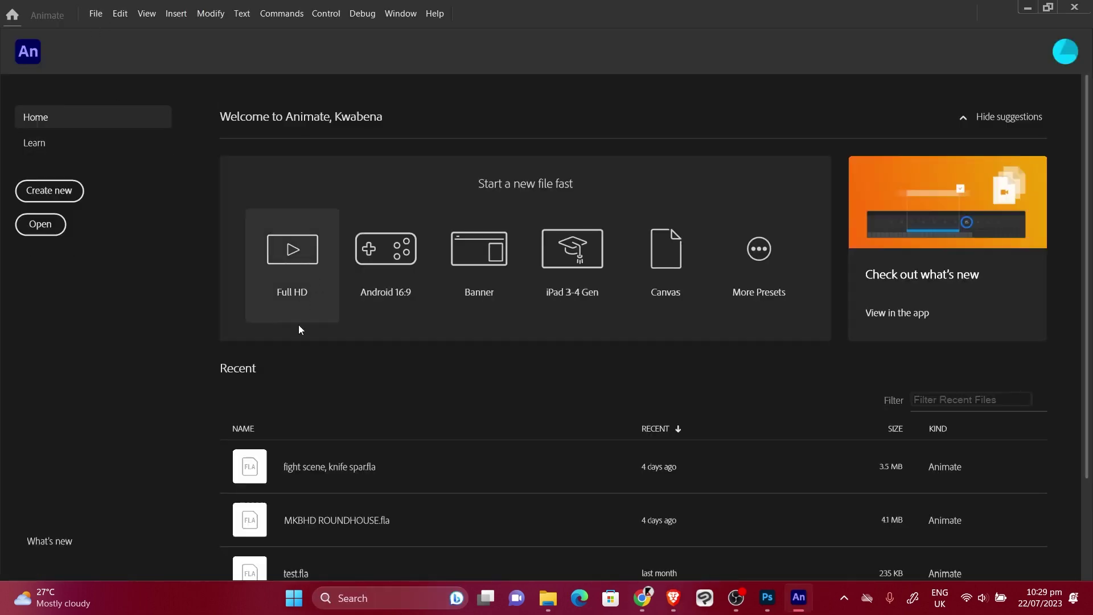
# Create a Full HD 1920 × 1080, 24 fps document and fit the stage in the window.
pyautogui.click(63, 192)
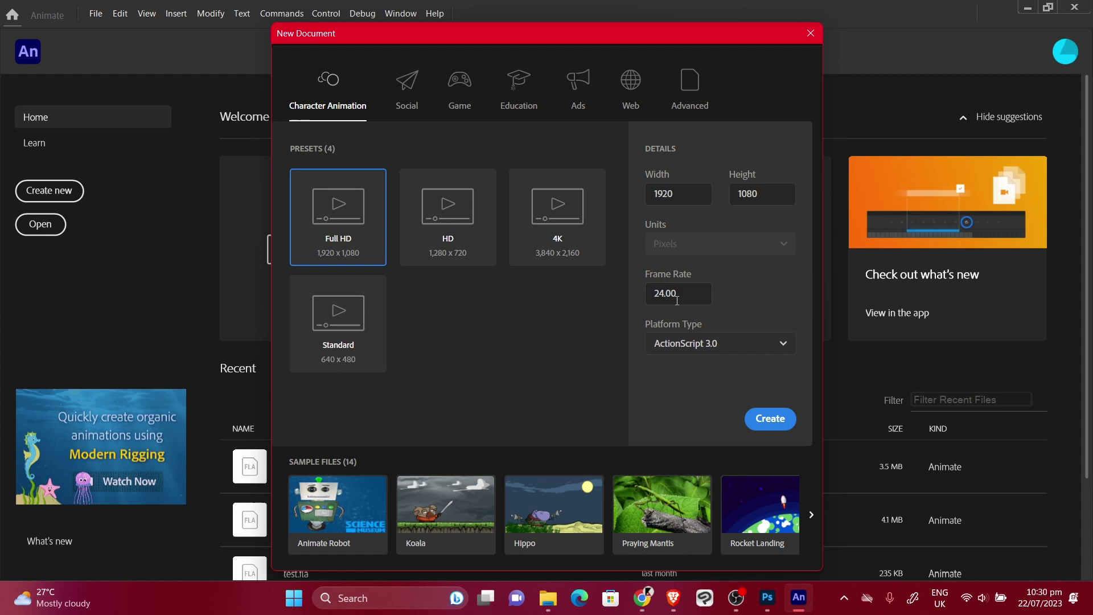
pyautogui.click(769, 419)
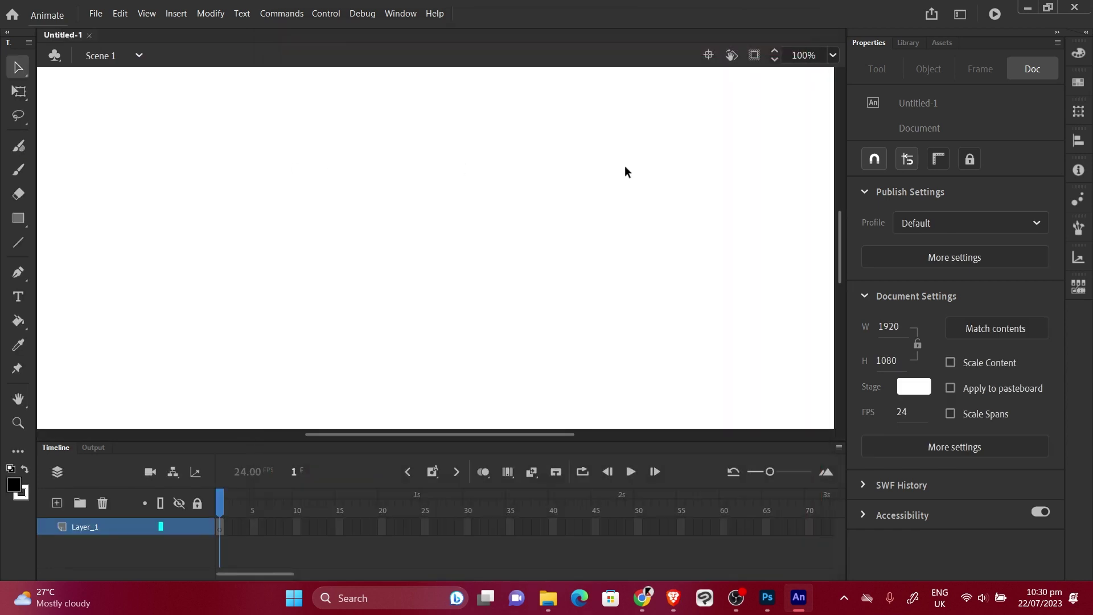
pyautogui.click(834, 56)
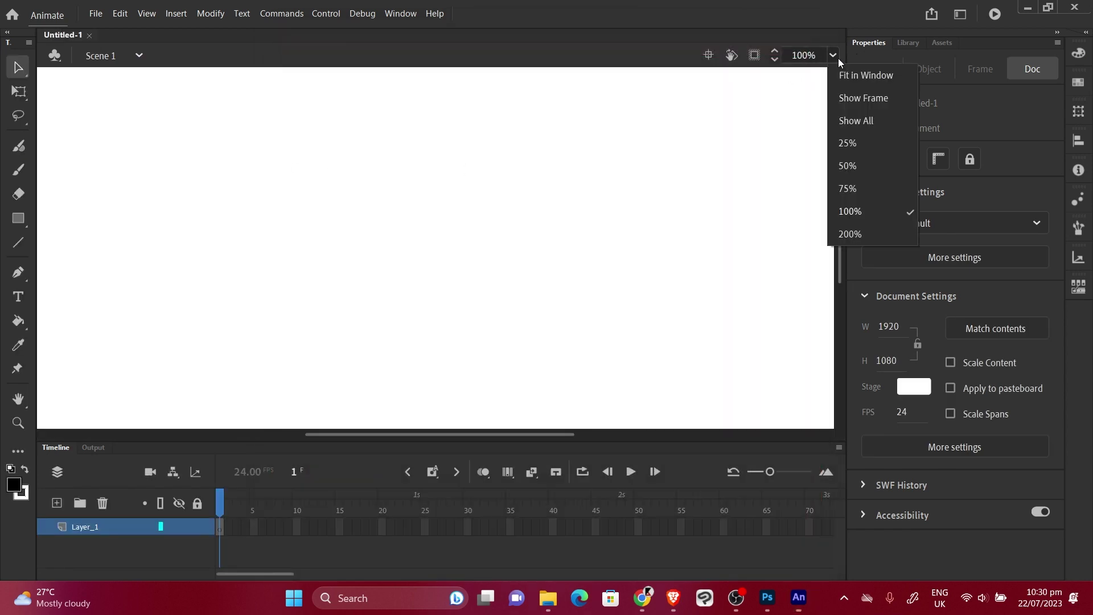
pyautogui.click(841, 75)
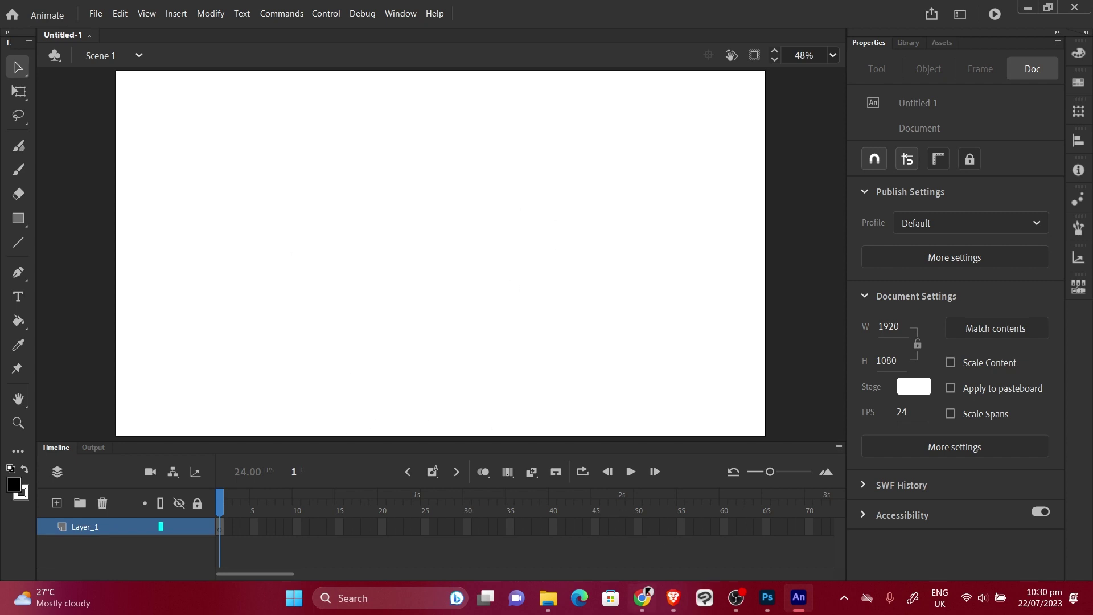
# Bring the 2ND SEM folder forward, briefly switching to Photoshop and minimizing it again.
pyautogui.moveTo(766, 608)
pyautogui.moveTo(547, 599)
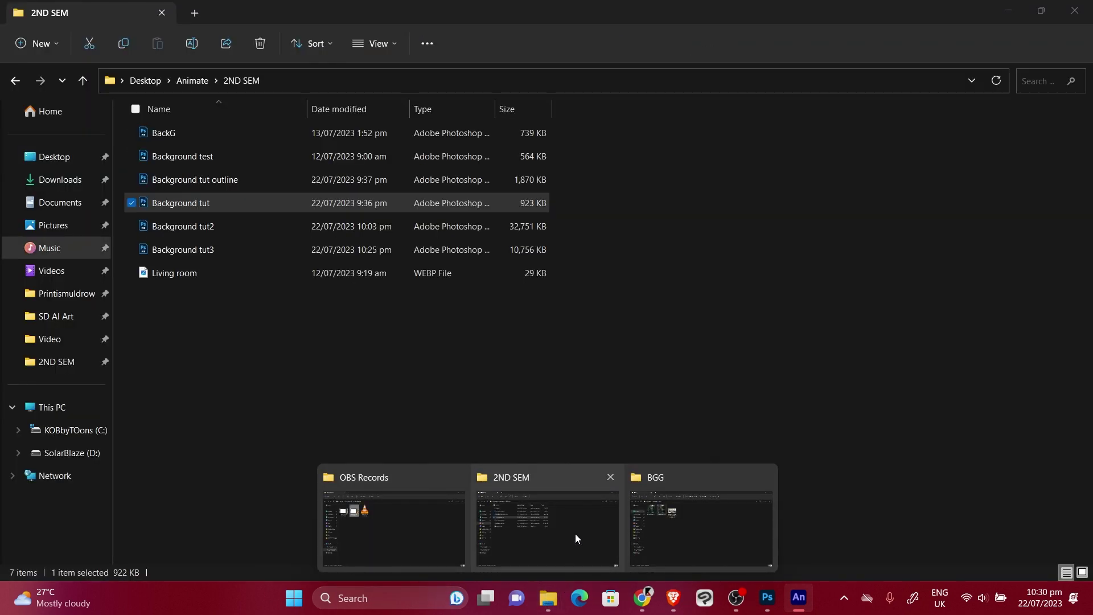
pyautogui.click(575, 534)
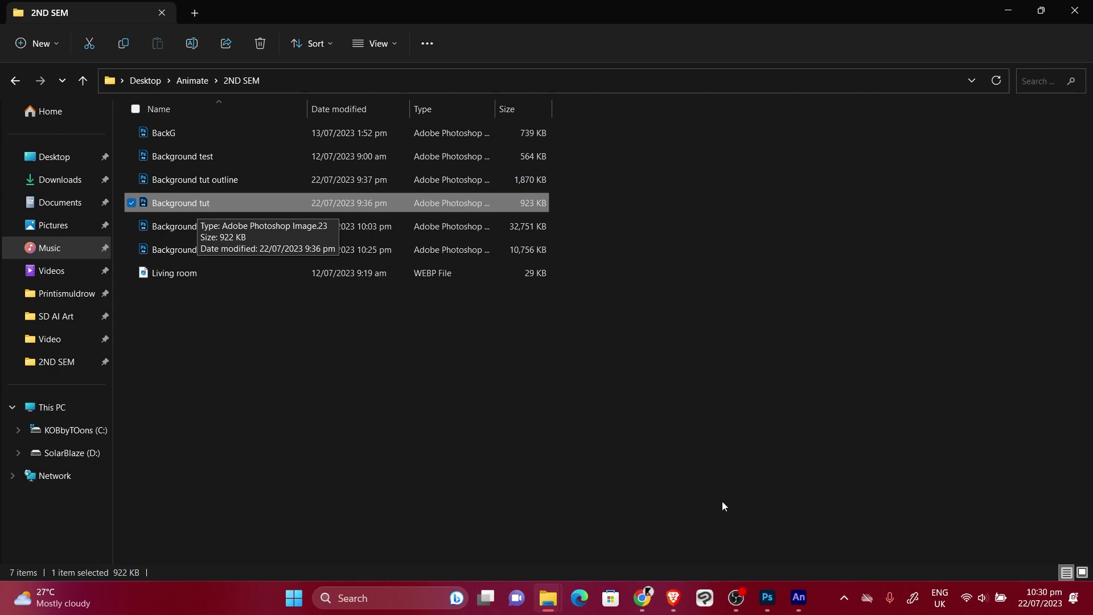
pyautogui.click(760, 601)
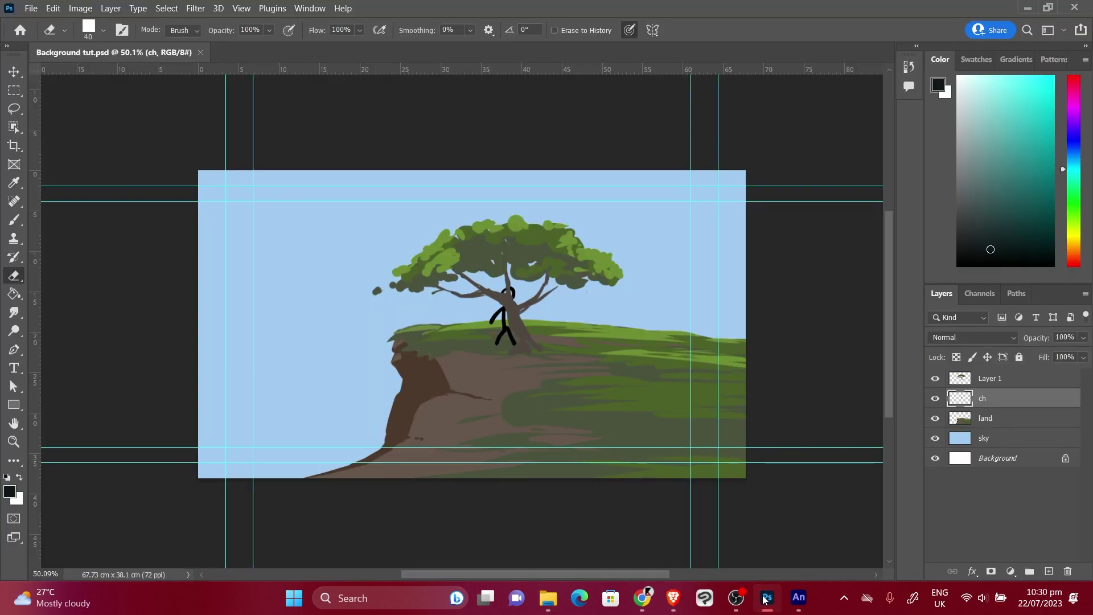
pyautogui.click(763, 601)
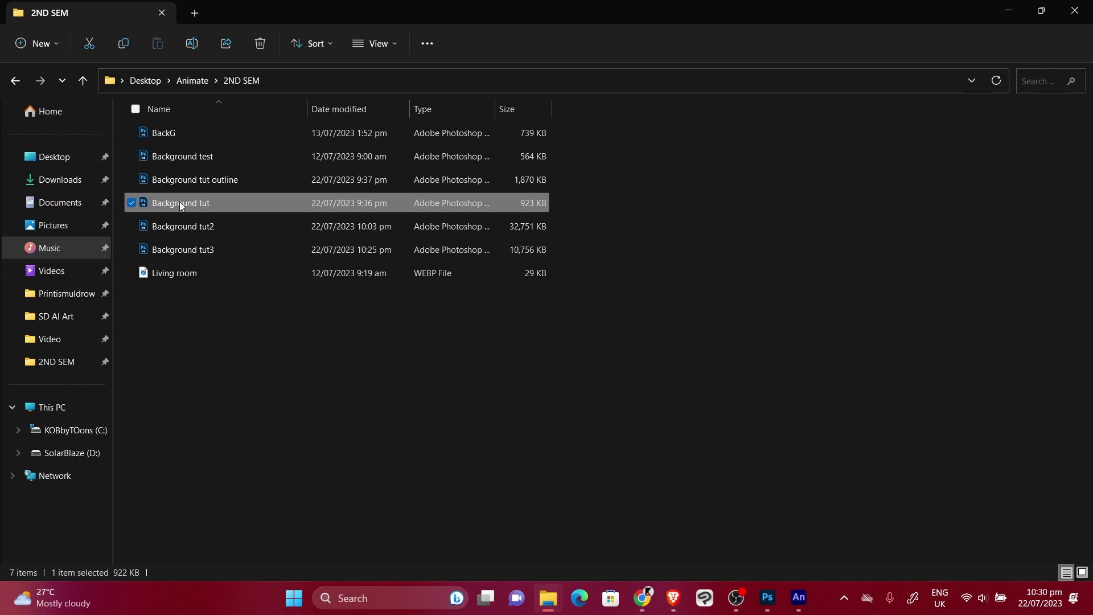
# Drag Background tut.psd onto the stage and import it without the white Background layer.
pyautogui.moveTo(179, 202); pyautogui.dragTo(432, 257)
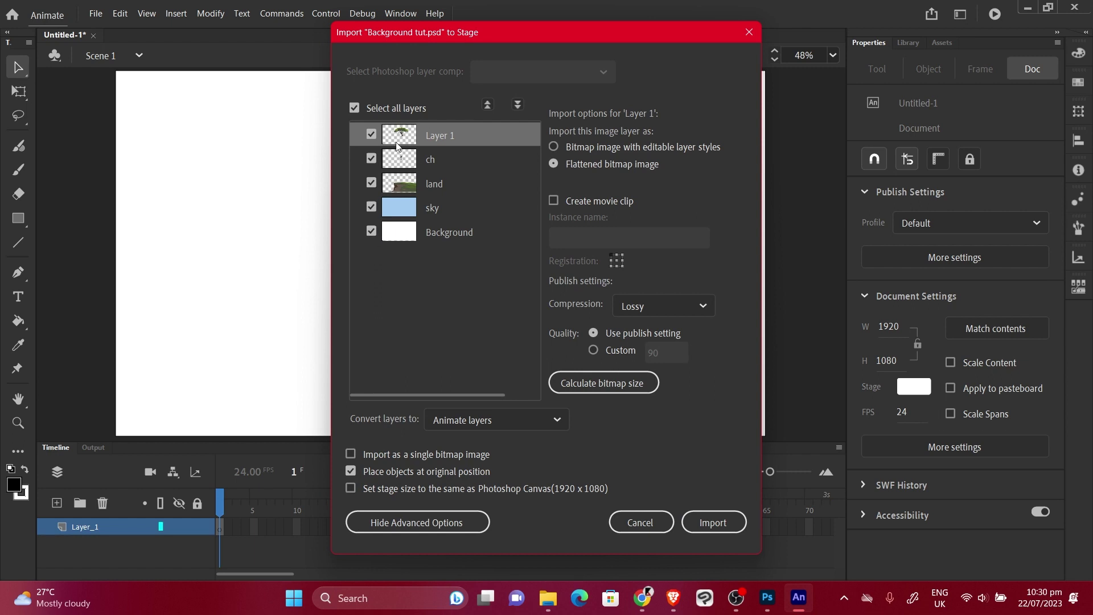
pyautogui.click(373, 232)
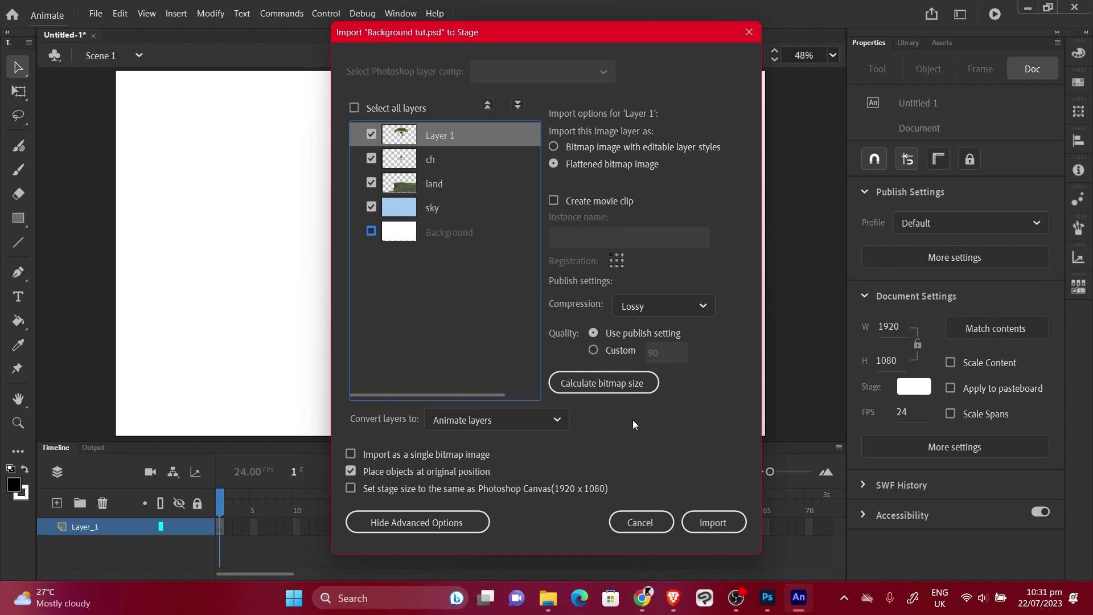
pyautogui.click(701, 518)
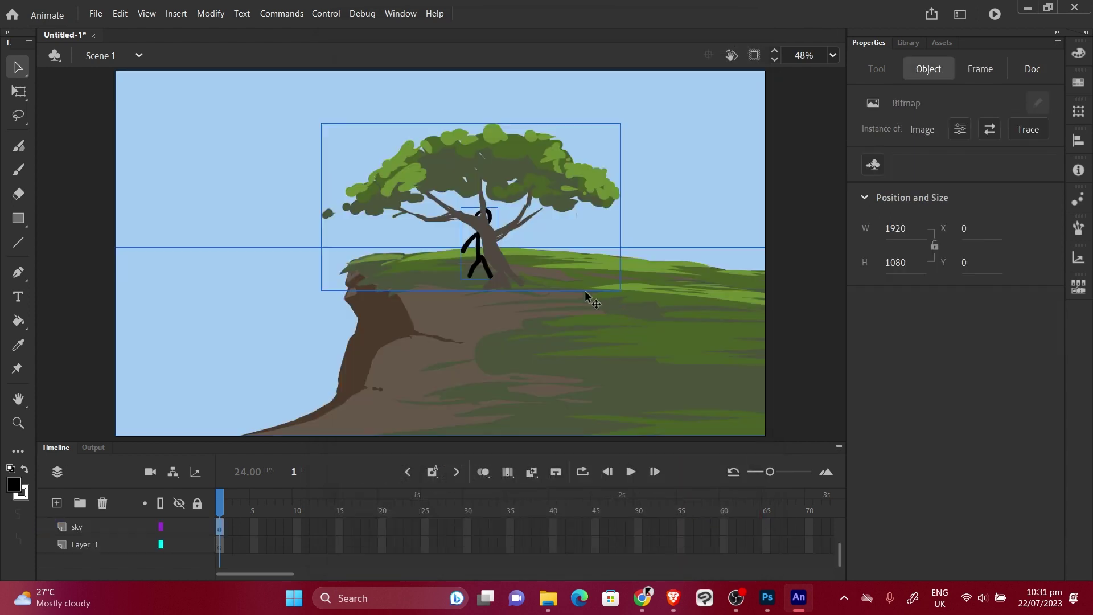
# Enlarge the timeline and toggle visibility of the sky, land, ch and tree layers to check contents.
pyautogui.press('alt')
pyautogui.moveTo(279, 444); pyautogui.dragTo(282, 359)
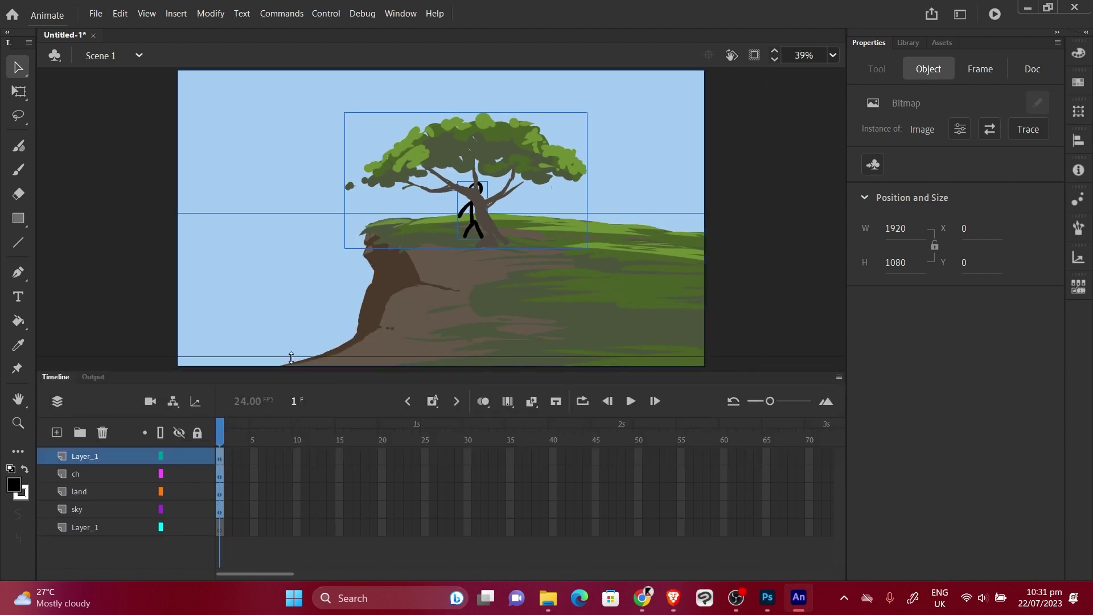
pyautogui.click(80, 506)
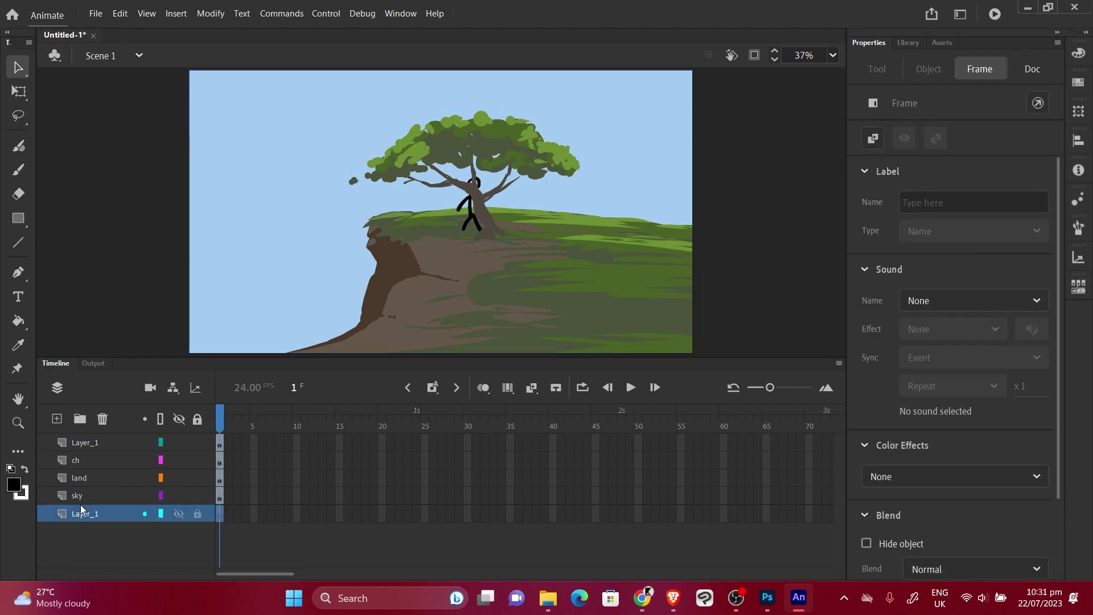
pyautogui.click(81, 497)
pyautogui.click(178, 496)
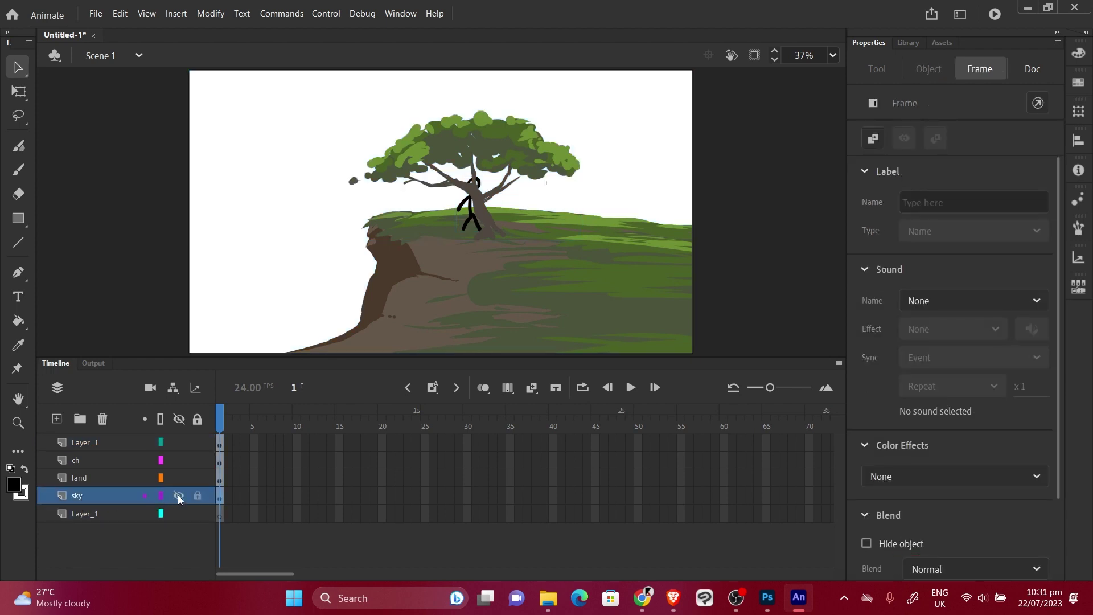
pyautogui.click(180, 496)
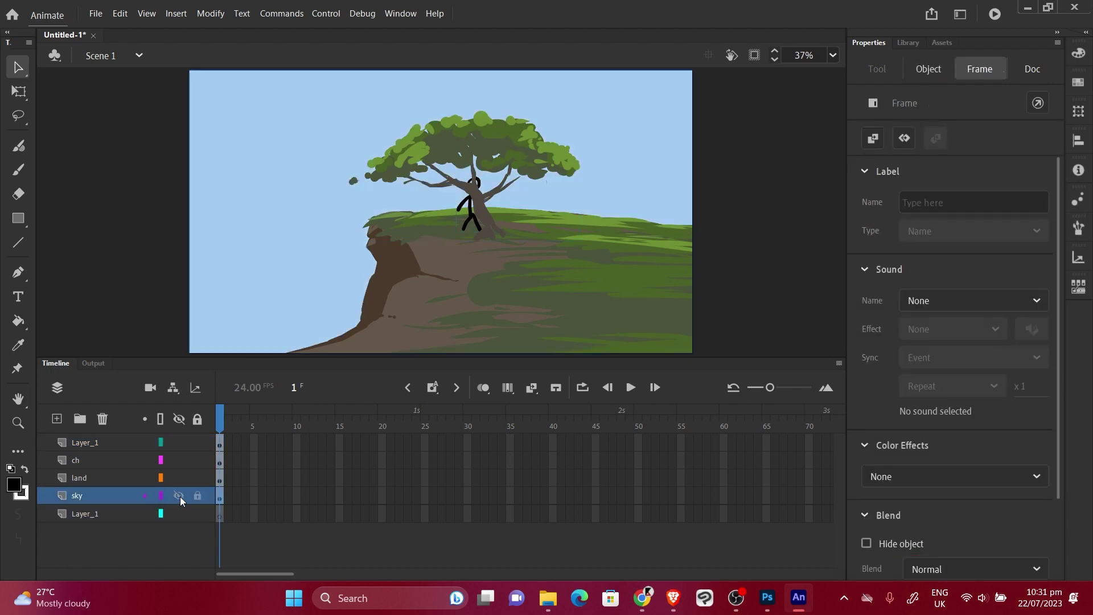
pyautogui.click(182, 478)
pyautogui.click(182, 478)
pyautogui.click(179, 460)
pyautogui.click(179, 458)
pyautogui.click(178, 443)
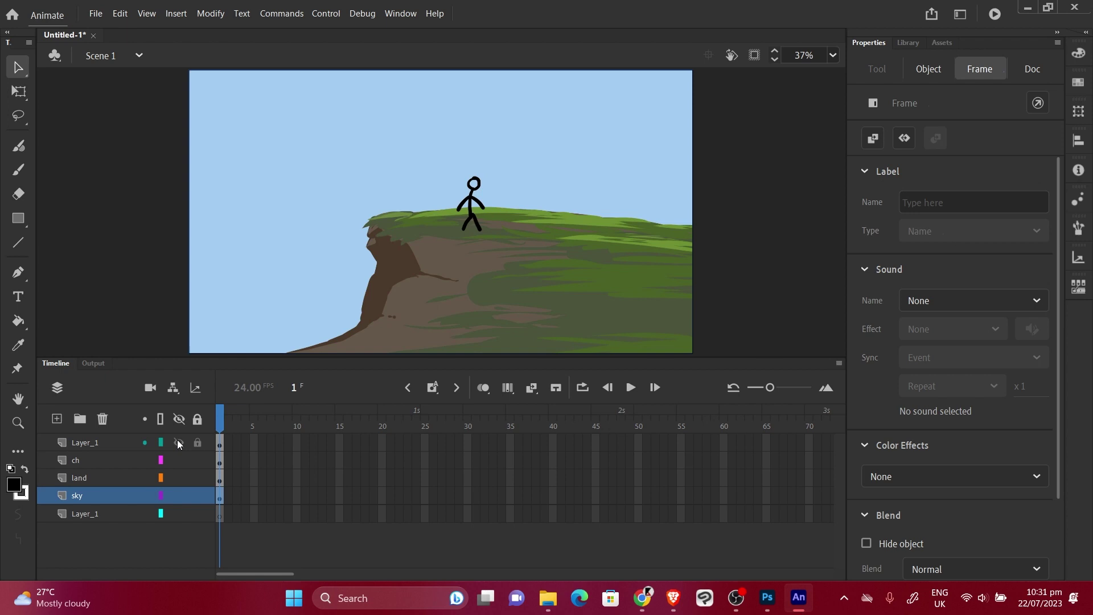
pyautogui.click(178, 443)
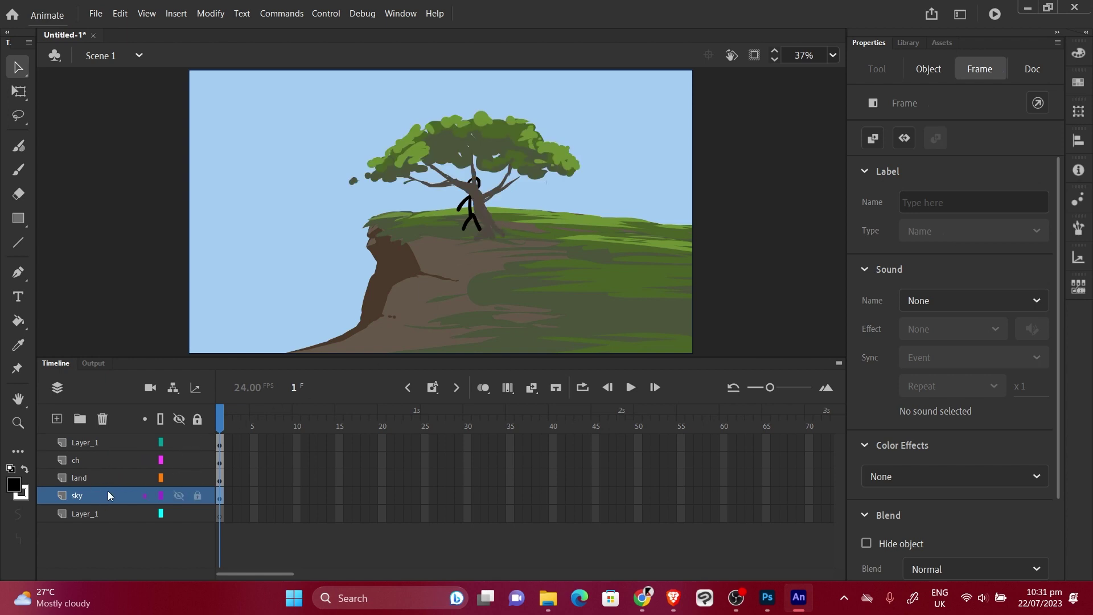
# Clear the keyframe on frame 1 of the ch layer to remove the stick figure.
pyautogui.click(202, 462)
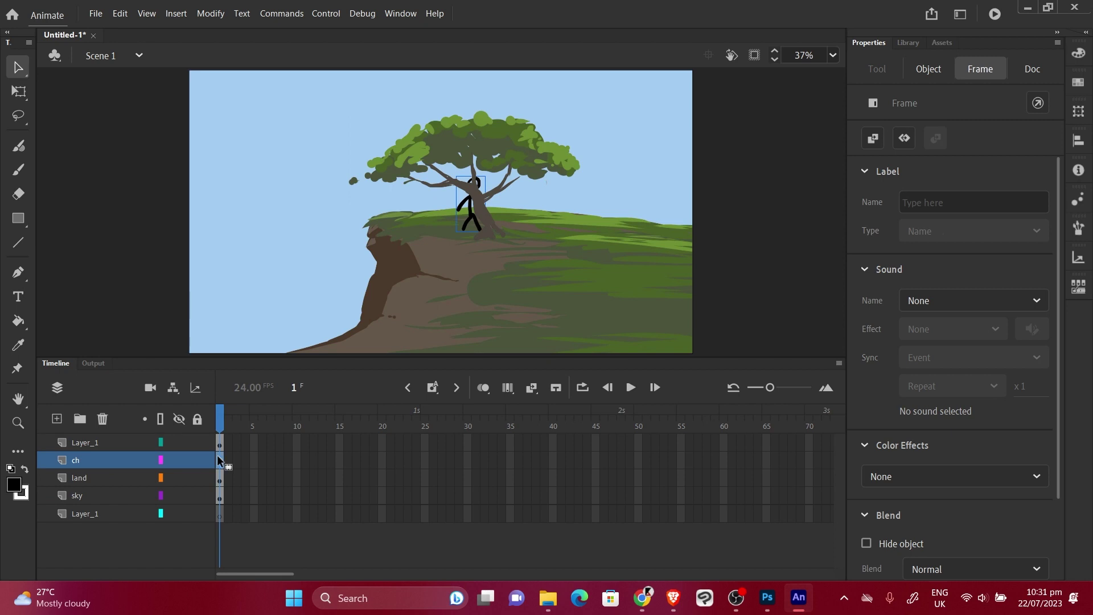
pyautogui.rightClick(220, 461)
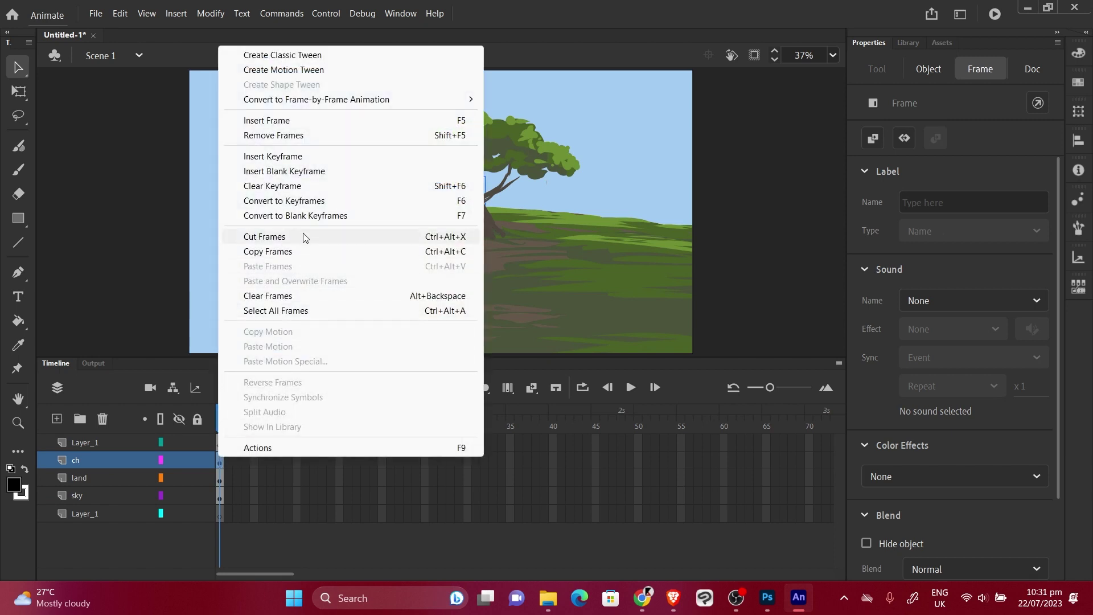
pyautogui.click(290, 187)
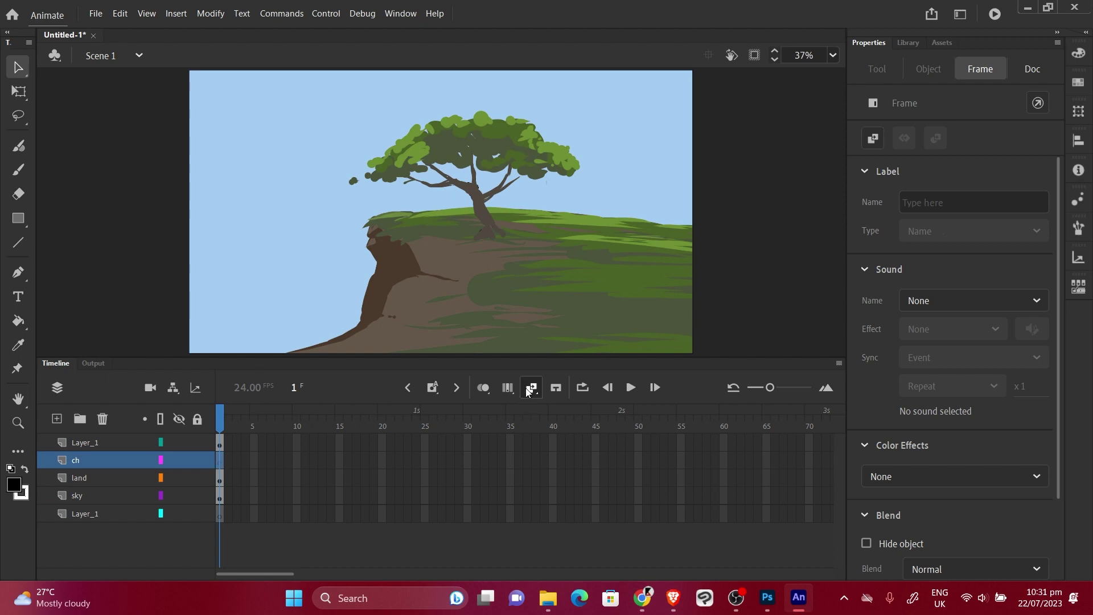
# Insert blank keyframes on the ch layer and move its keyframe to frame 6.
pyautogui.click(433, 389)
pyautogui.click(456, 434)
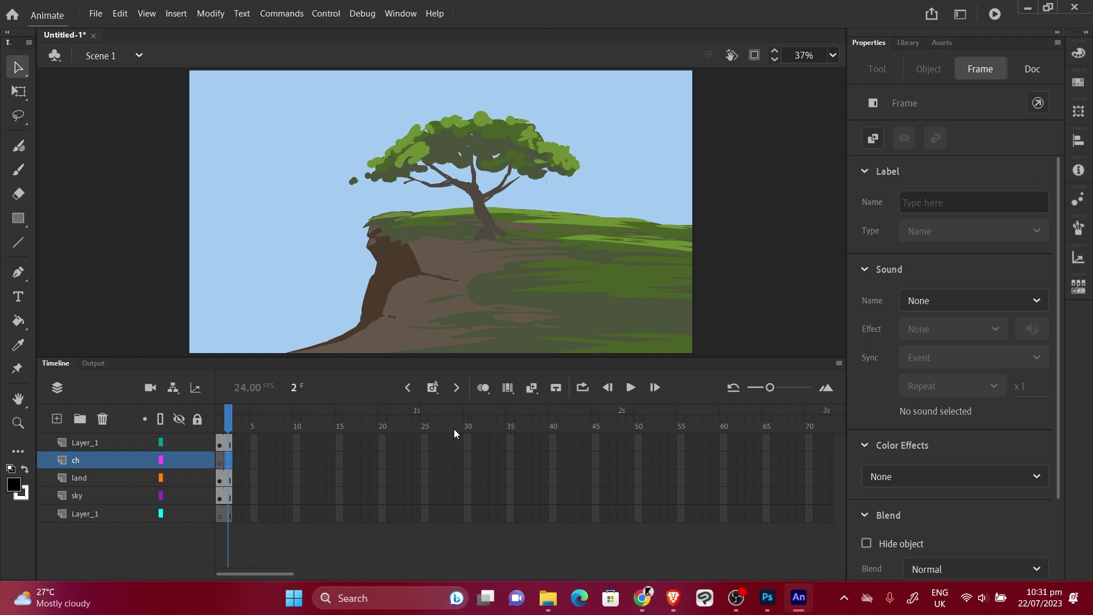
pyautogui.click(221, 462)
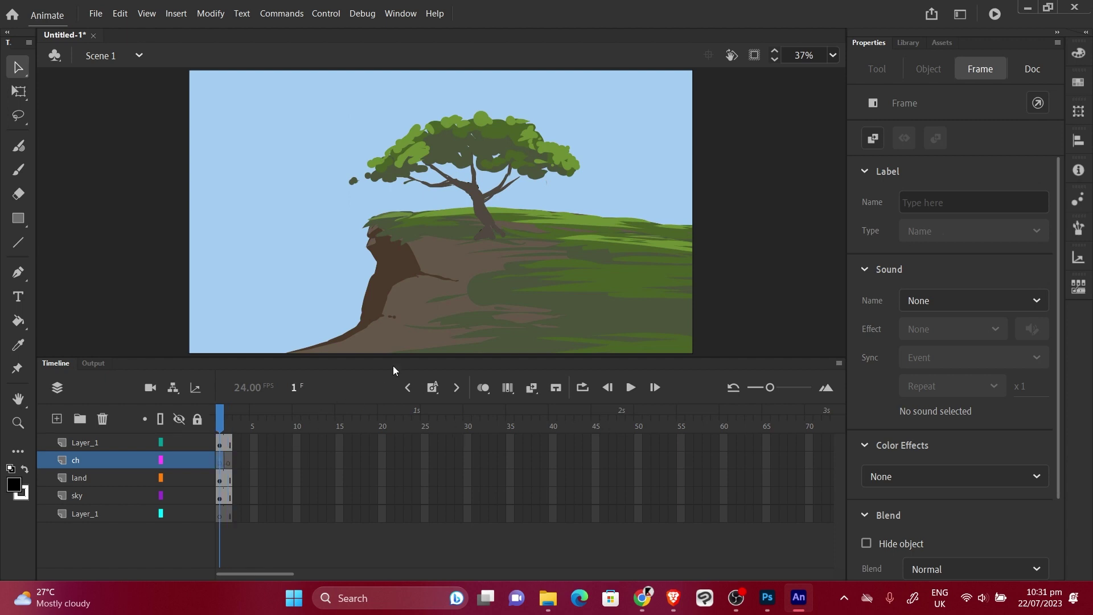
pyautogui.press('b')
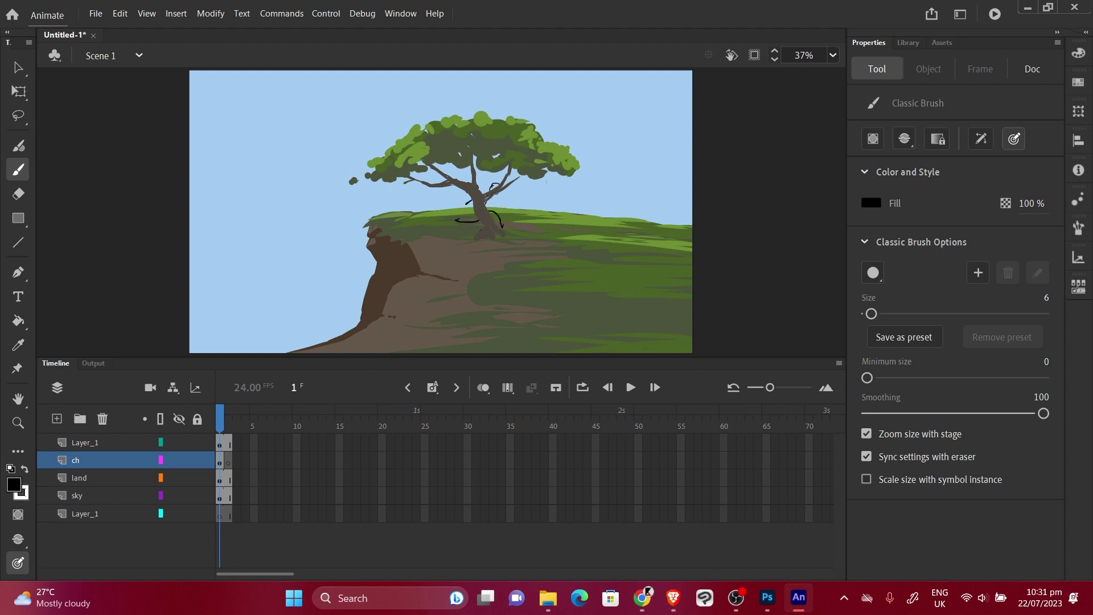
pyautogui.moveTo(229, 461); pyautogui.dragTo(263, 462)
pyautogui.moveTo(419, 463); pyautogui.dragTo(276, 462)
pyautogui.press('F7')
# Extend all layers to about frame 42.
pyautogui.click(221, 444)
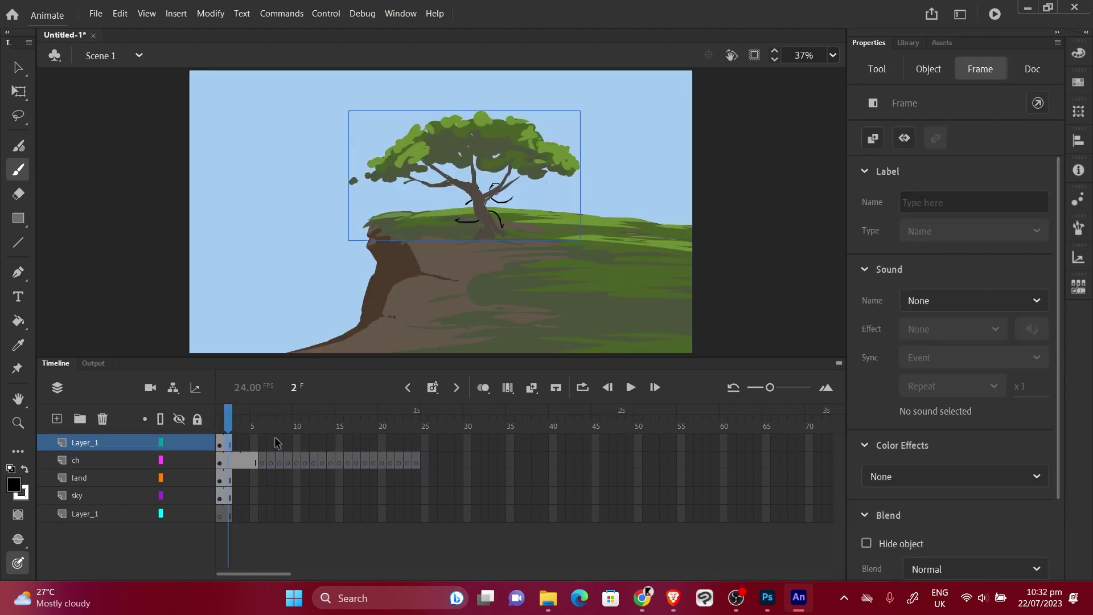
pyautogui.click(221, 495)
pyautogui.press('F5')
# Turn on Onion Skin, add keyframes for further ch poses, and scrub through them.
pyautogui.click(237, 460)
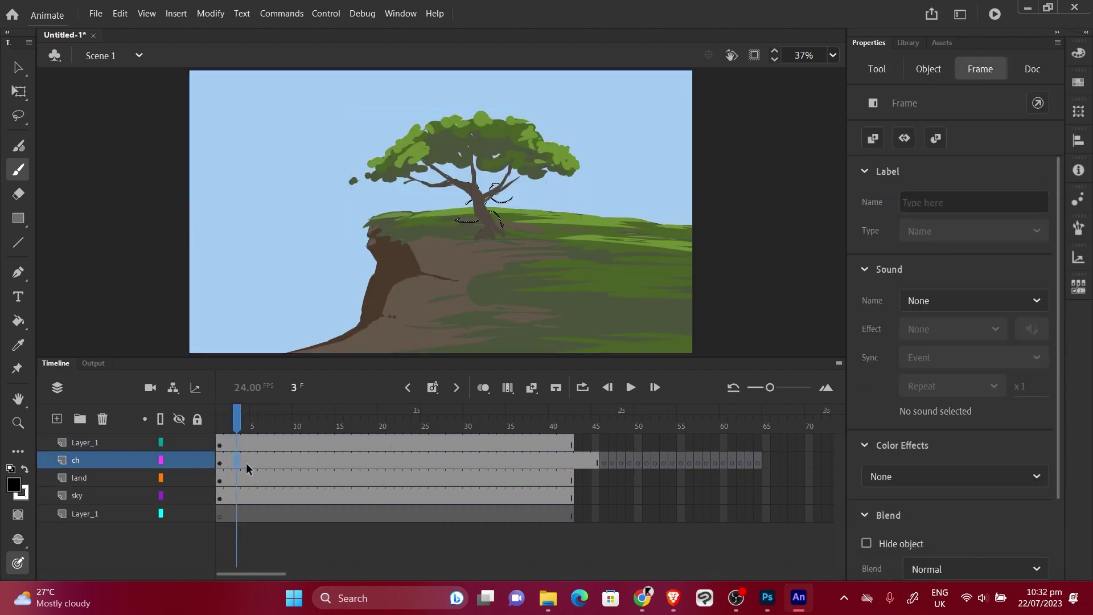
pyautogui.click(254, 460)
pyautogui.click(483, 387)
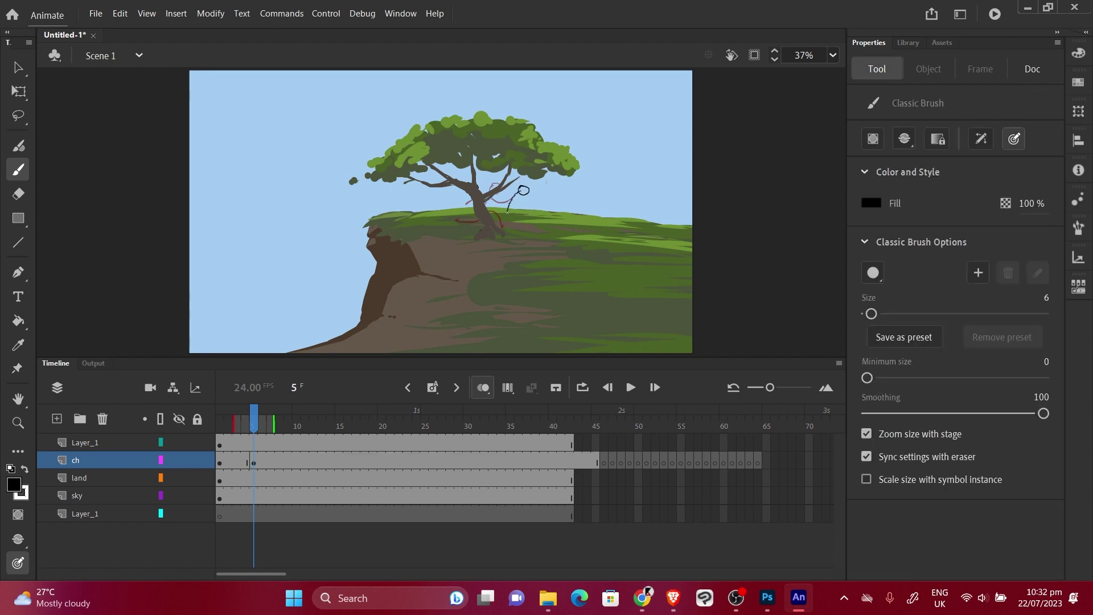
pyautogui.click(236, 460)
pyautogui.click(432, 387)
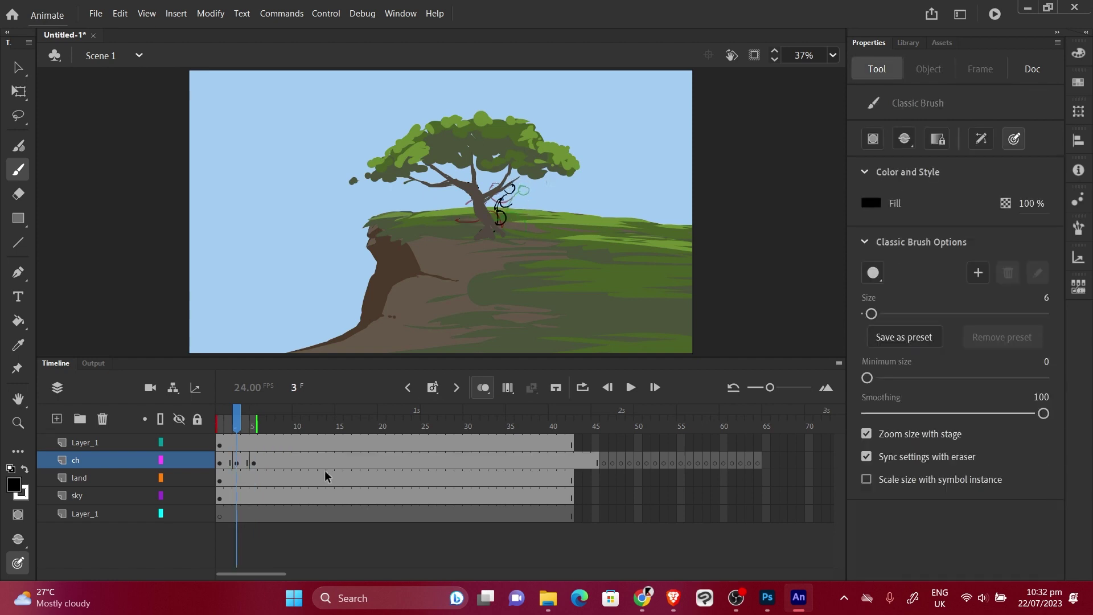
pyautogui.press('Home')
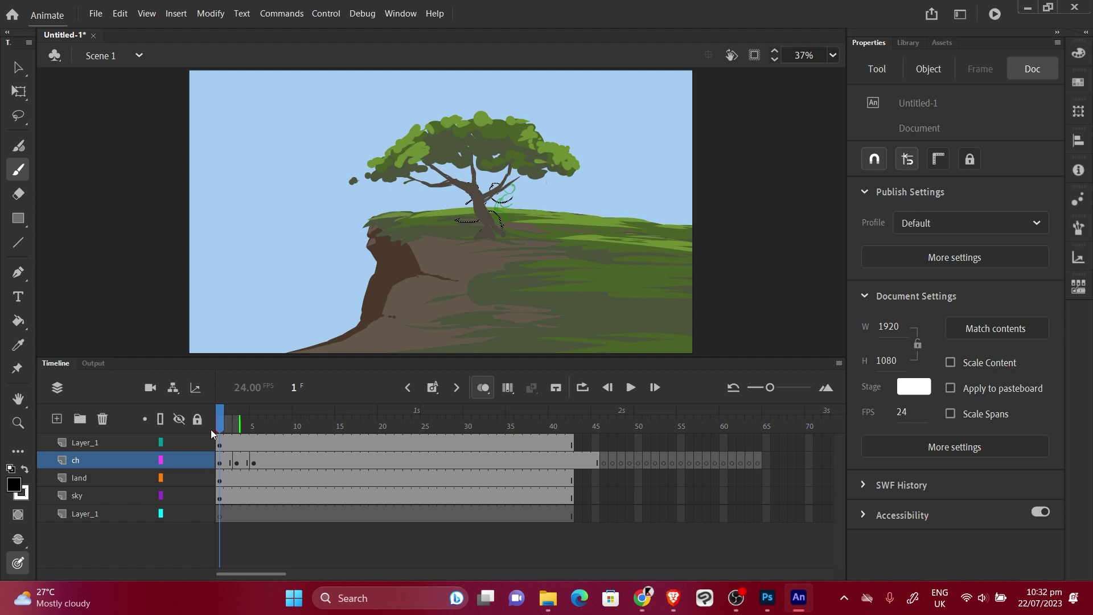
pyautogui.moveTo(222, 421)
pyautogui.mouseDown()
pyautogui.moveTo(281, 428)
pyautogui.moveTo(219, 427)
pyautogui.mouseUp()
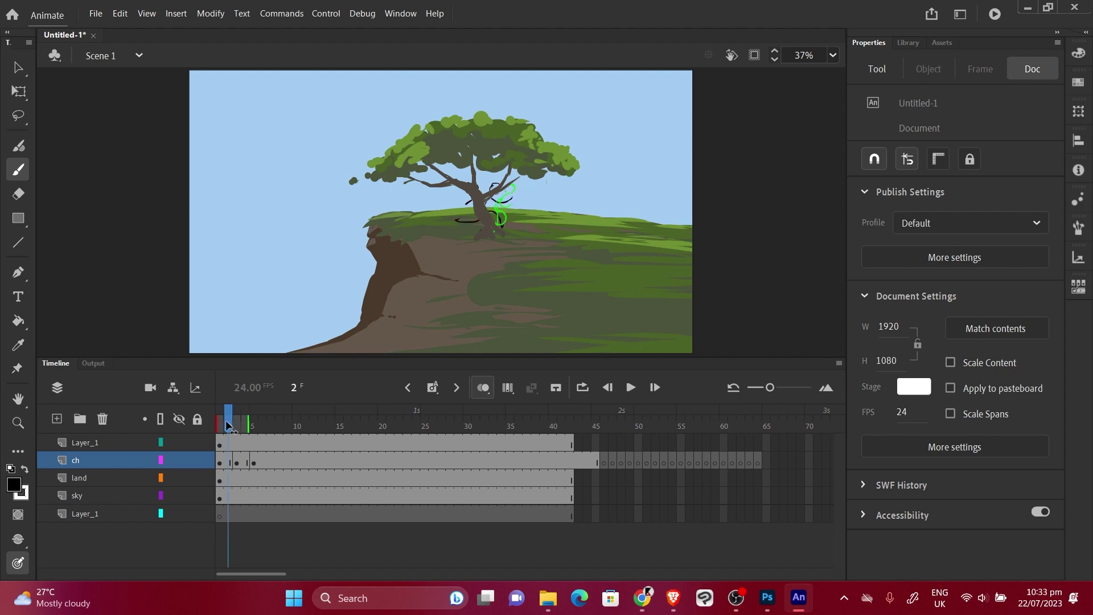
# Move the tree layer Layer_1 beneath the ch layer so the figure stands in front.
pyautogui.click(110, 446)
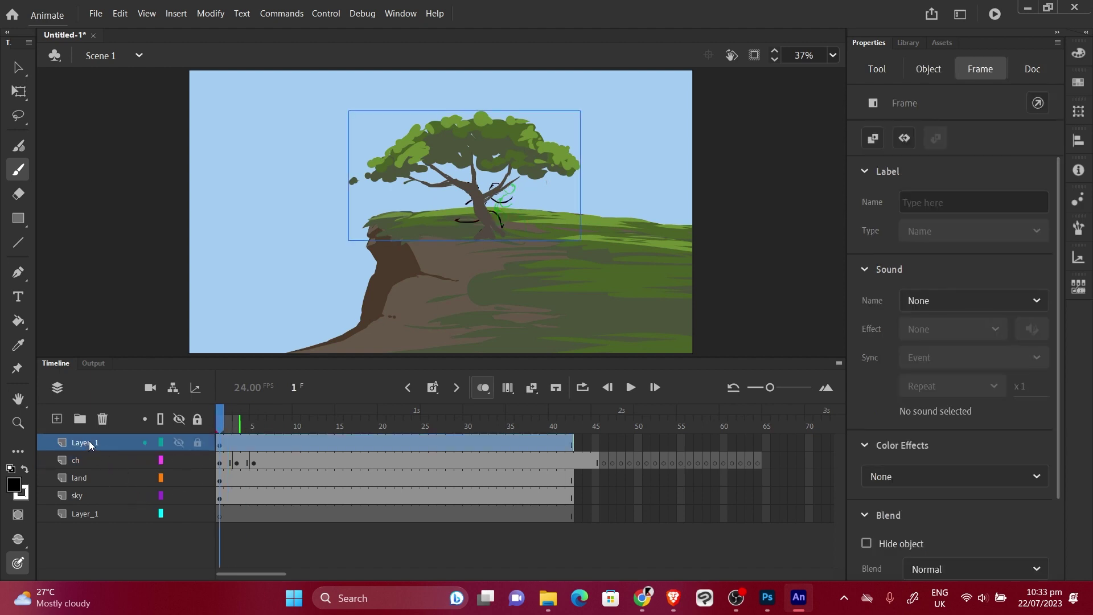
pyautogui.moveTo(110, 442); pyautogui.dragTo(112, 466)
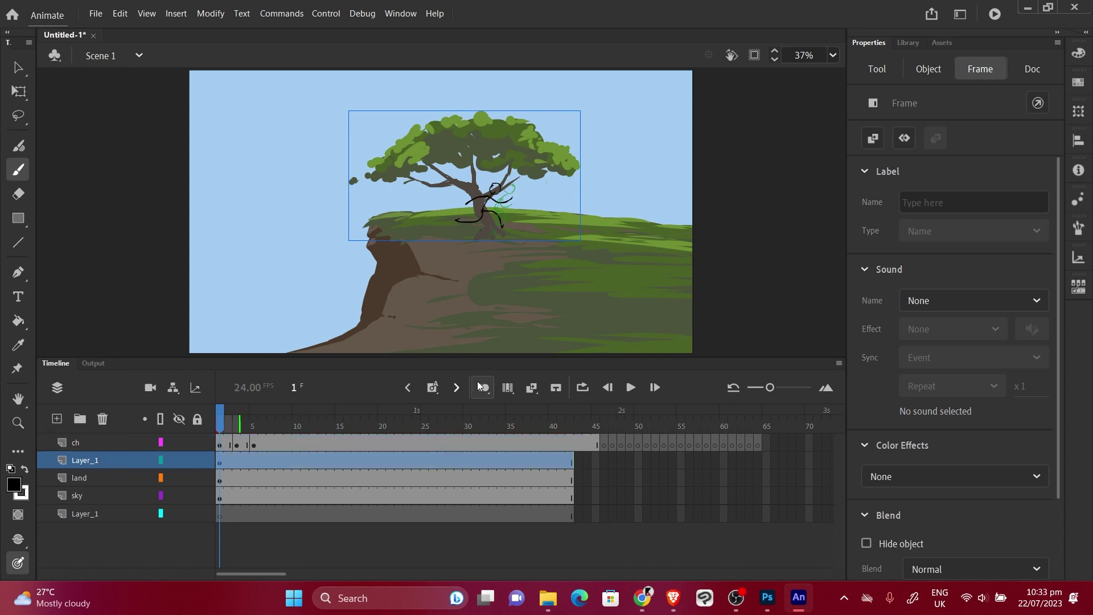
pyautogui.hotkey('ctrl', '=')
pyautogui.hotkey('ctrl', '=')
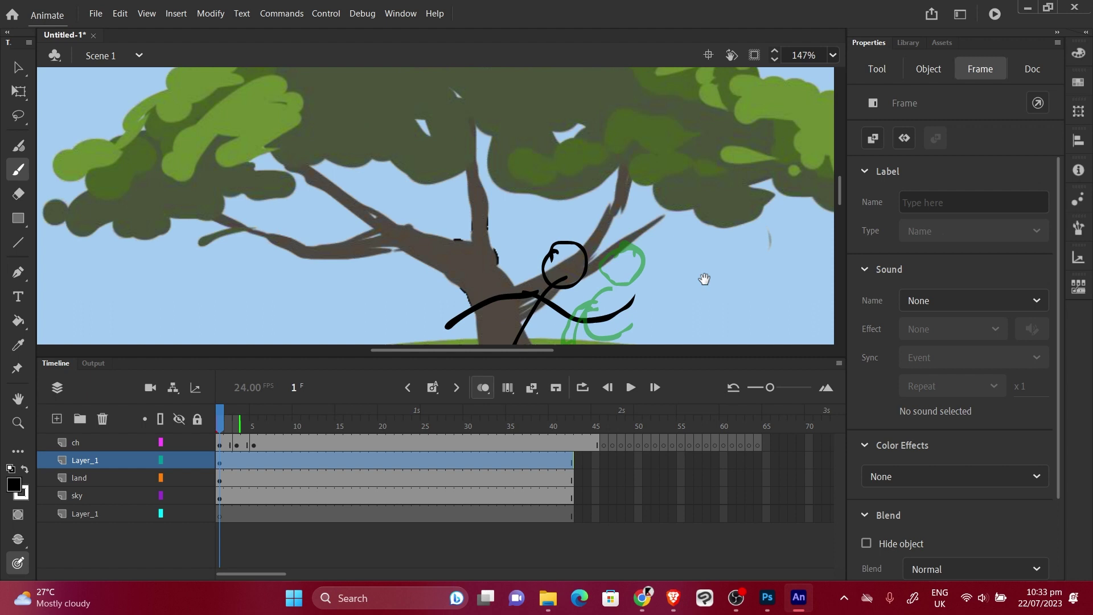
pyautogui.scroll(-5, 702, 275)
pyautogui.moveTo(100, 451); pyautogui.dragTo(105, 436)
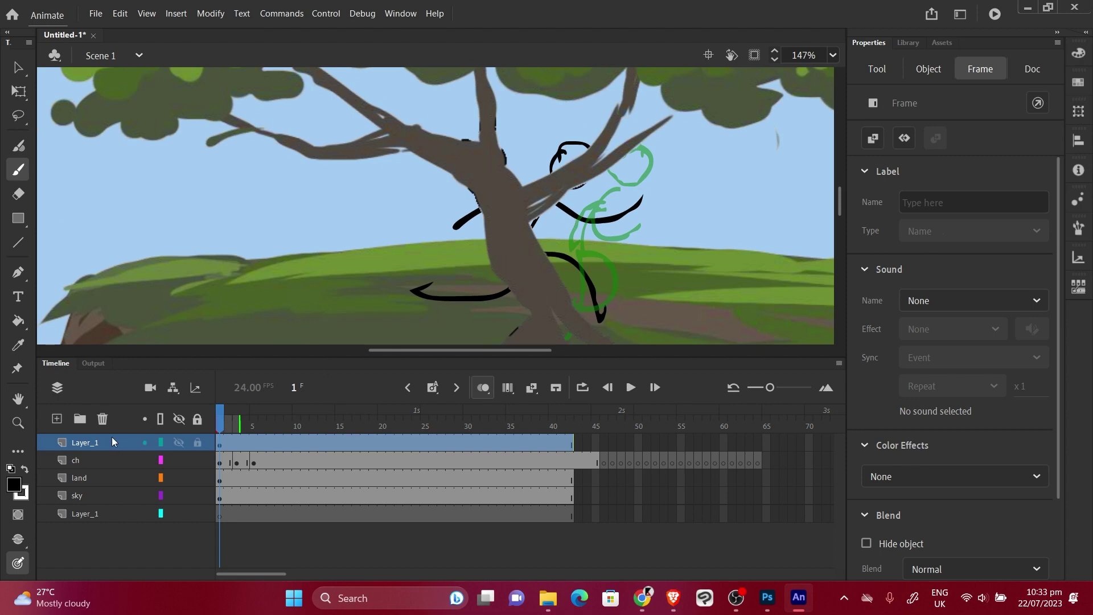
pyautogui.moveTo(112, 436); pyautogui.dragTo(108, 468)
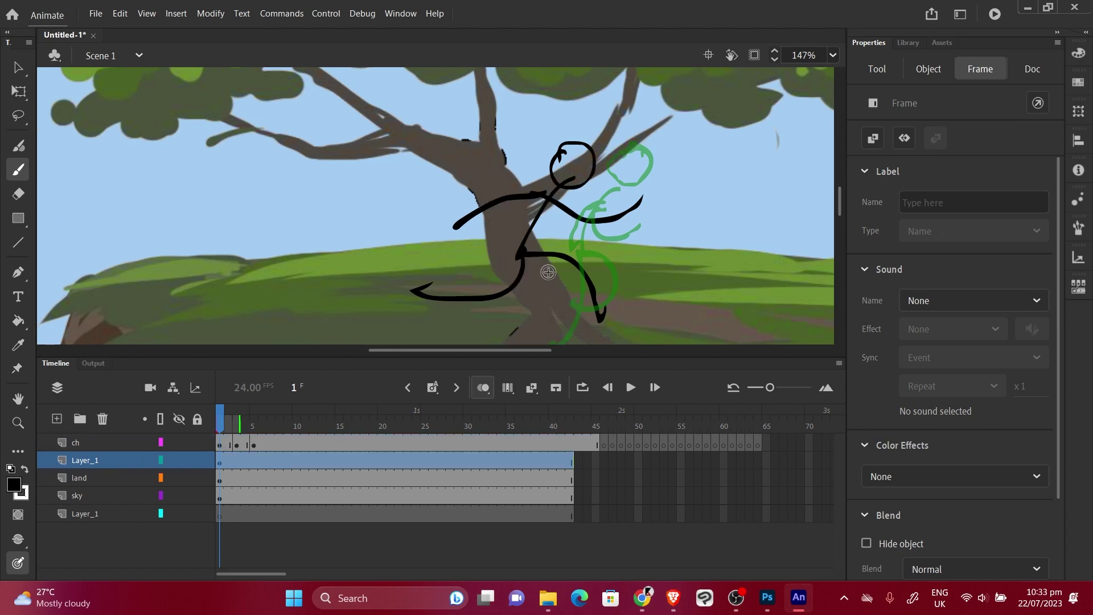
# Scrub the figure's poses in front of the tree, then zoom back out to fit the stage.
pyautogui.moveTo(222, 422)
pyautogui.mouseDown()
pyautogui.moveTo(273, 422)
pyautogui.moveTo(220, 424)
pyautogui.mouseUp()
pyautogui.hotkey('ctrl', '2')
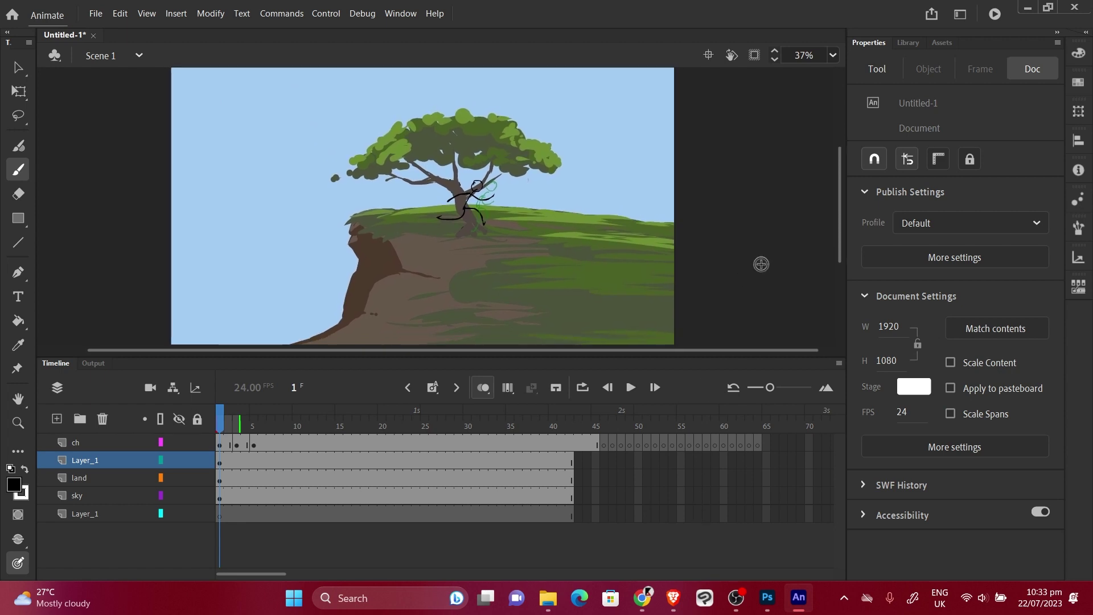
pyautogui.hotkey('ctrl', '-')
pyautogui.hotkey('ctrl', '2')
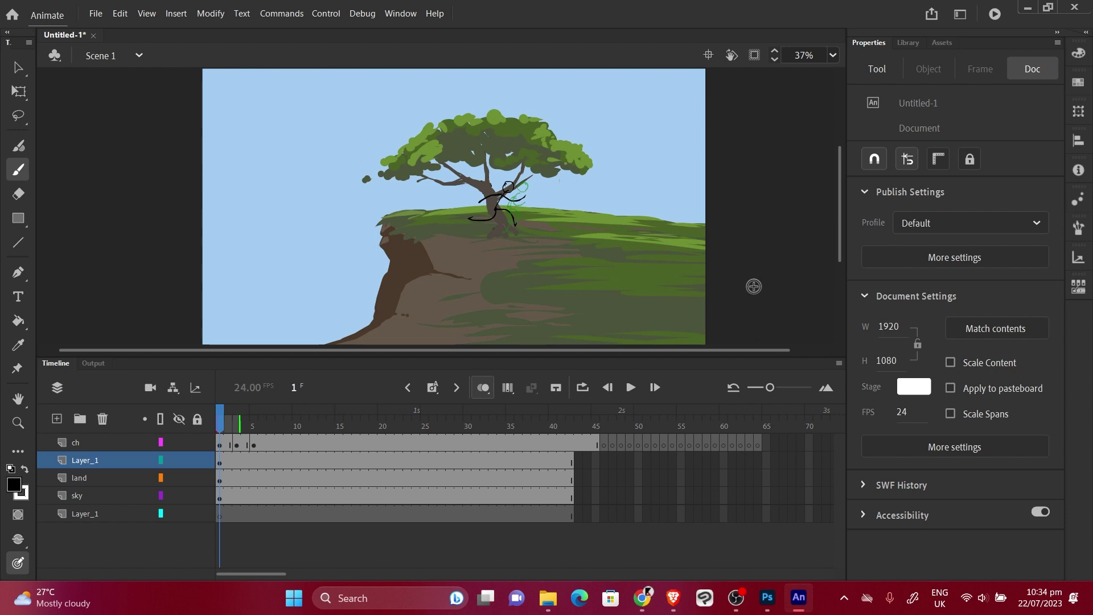
pyautogui.click(704, 597)
# Open Clip Studio Paint and create a new A4 Illustration canvas, 2480 × 3508 px at 300 dpi.
pyautogui.click(705, 597)
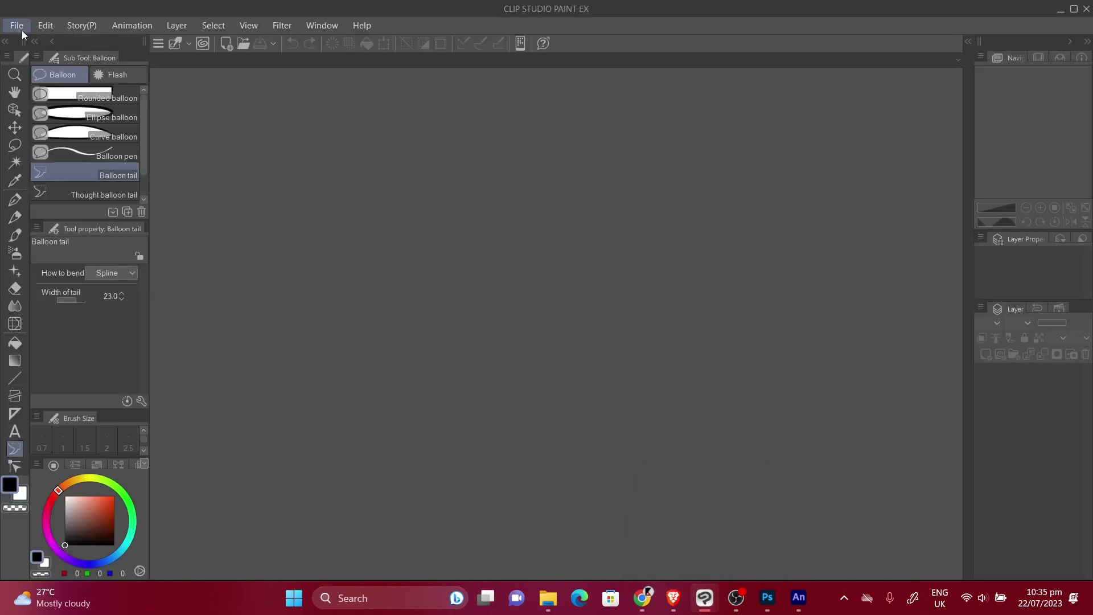
pyautogui.click(21, 29)
pyautogui.click(94, 27)
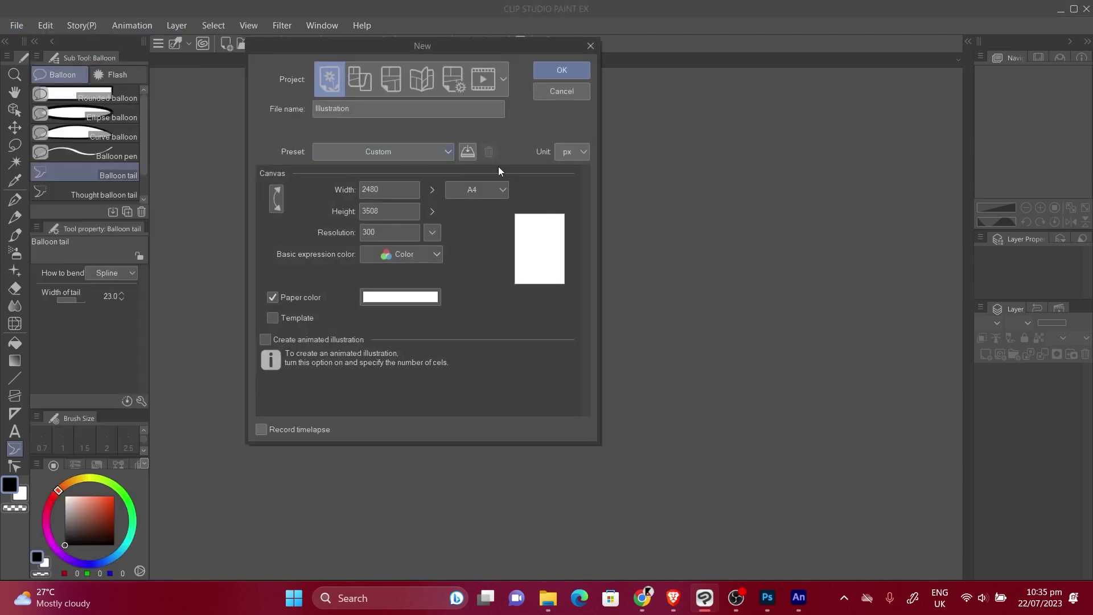
pyautogui.click(570, 78)
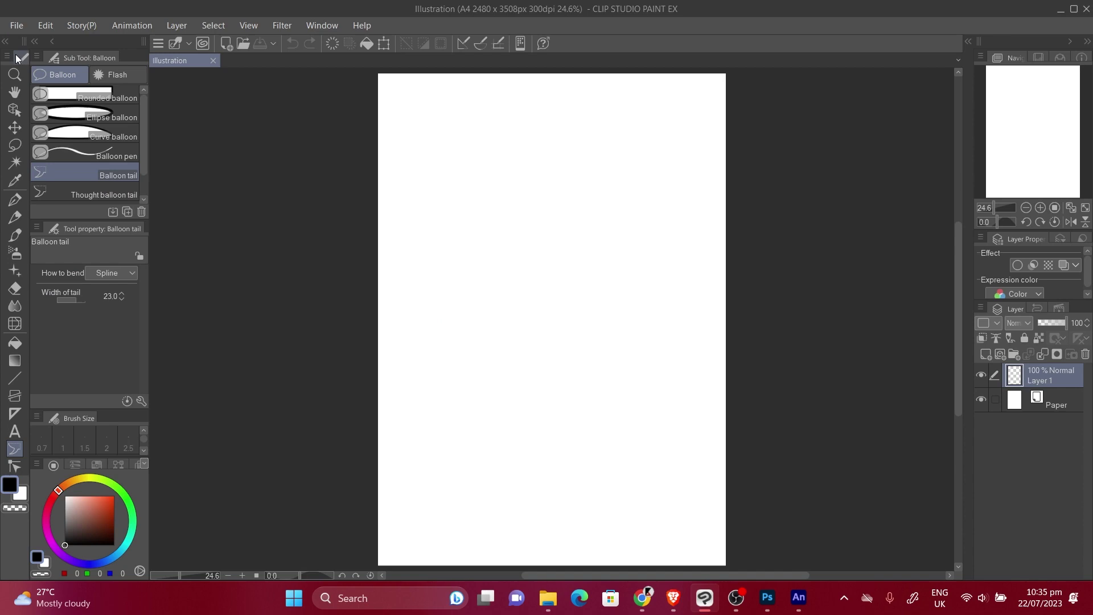
pyautogui.click(17, 27)
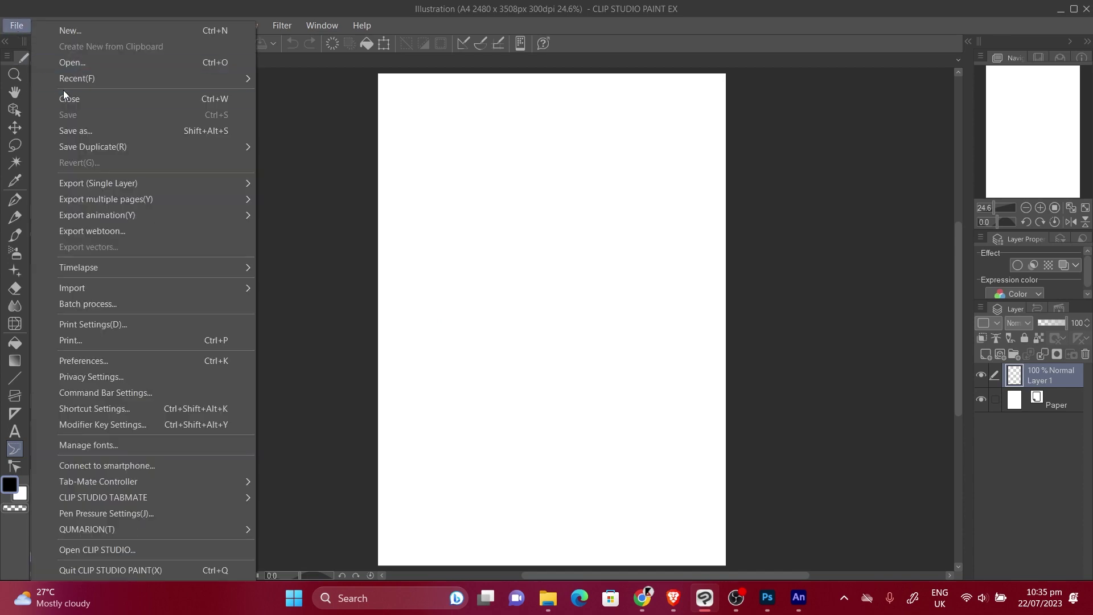
pyautogui.click(92, 132)
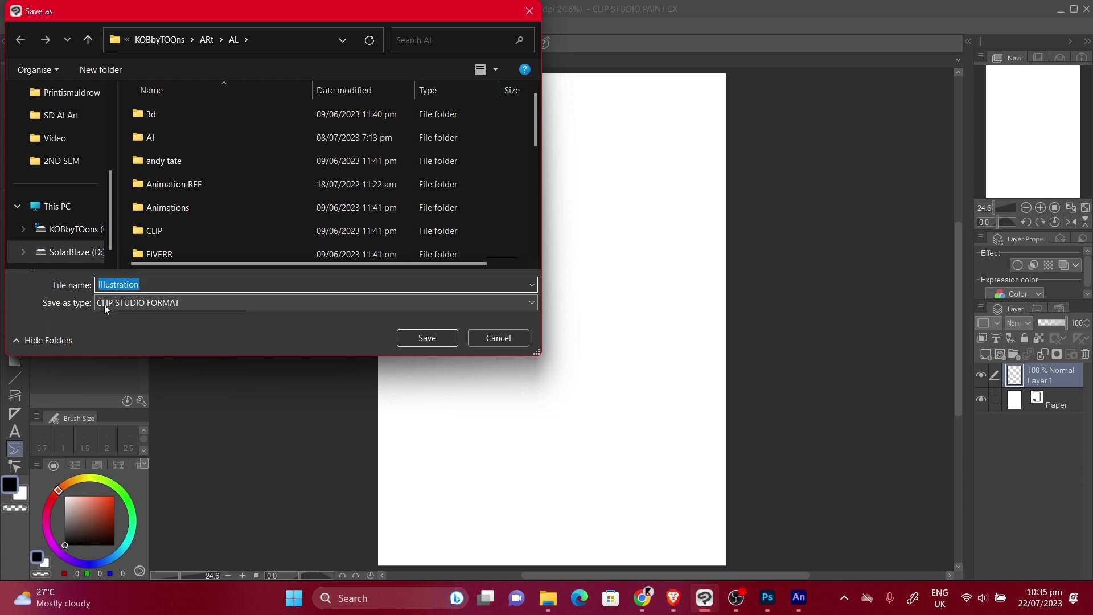
pyautogui.click(203, 307)
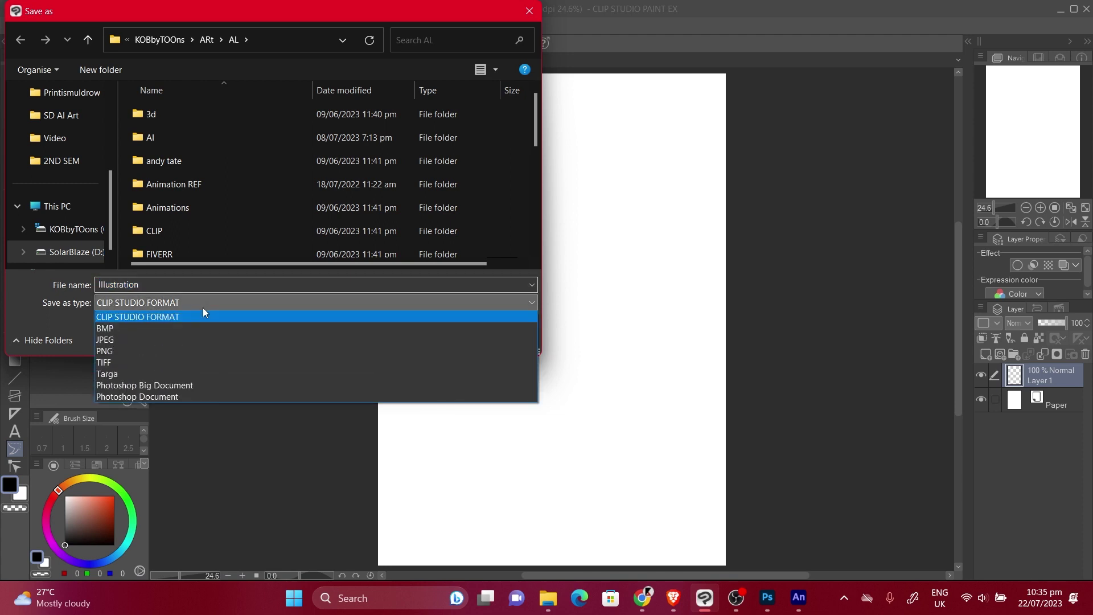
pyautogui.click(183, 397)
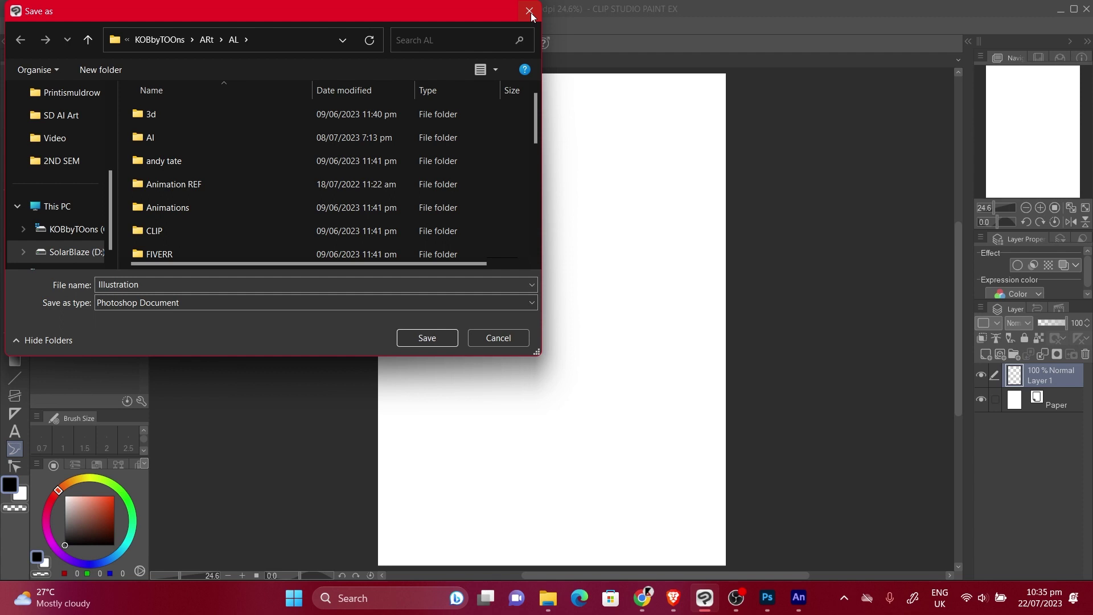
pyautogui.click(529, 11)
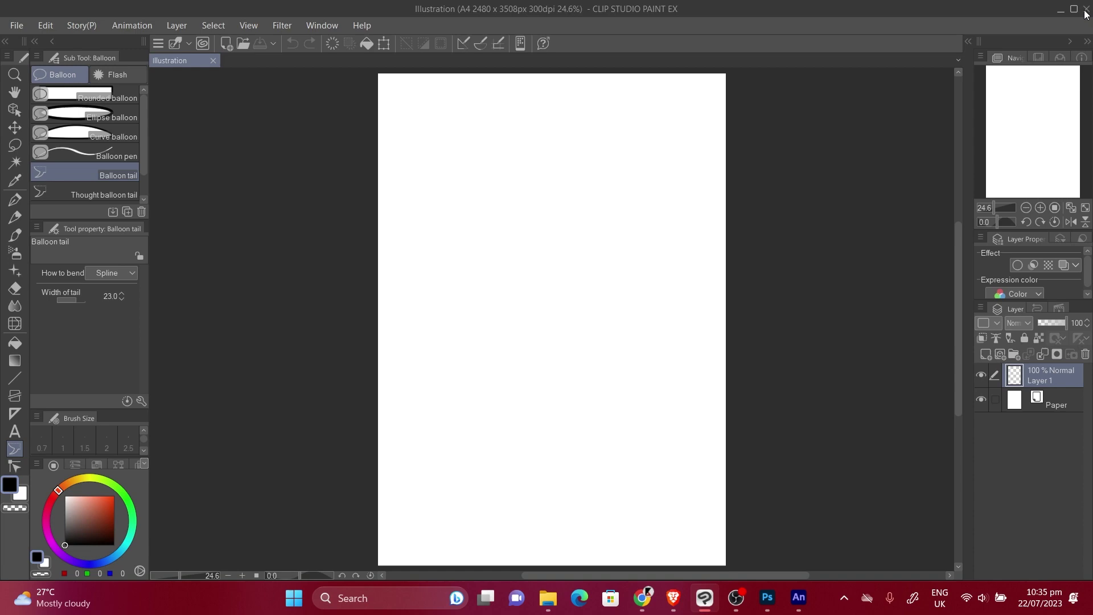
# Switch back to Adobe Animate with Alt+Tab to show the Untitled-1 tree scene.
pyautogui.hotkey('alt', 'Tab')
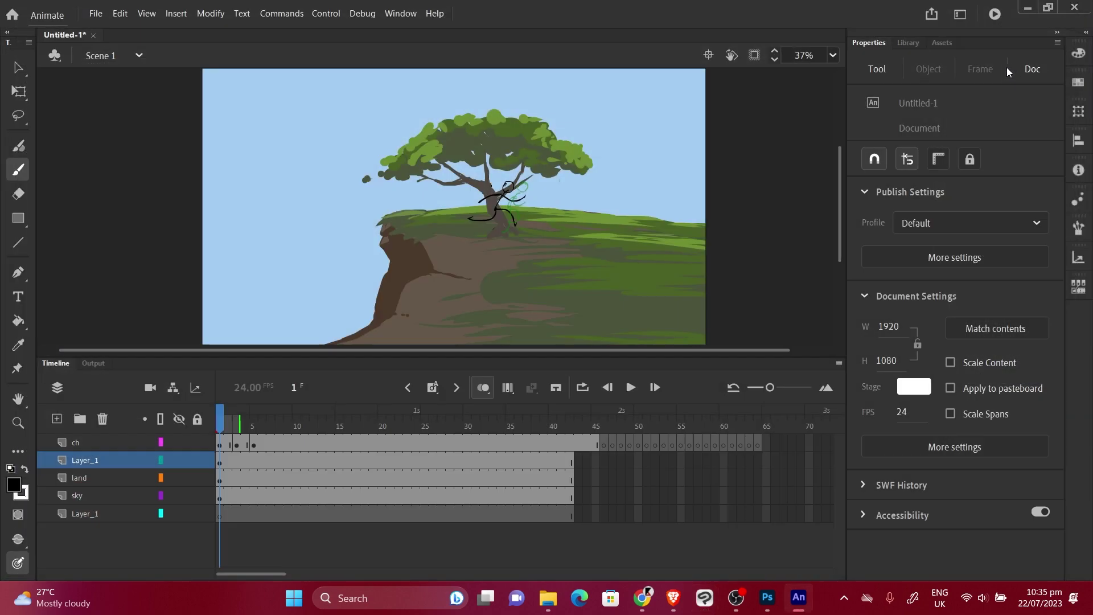